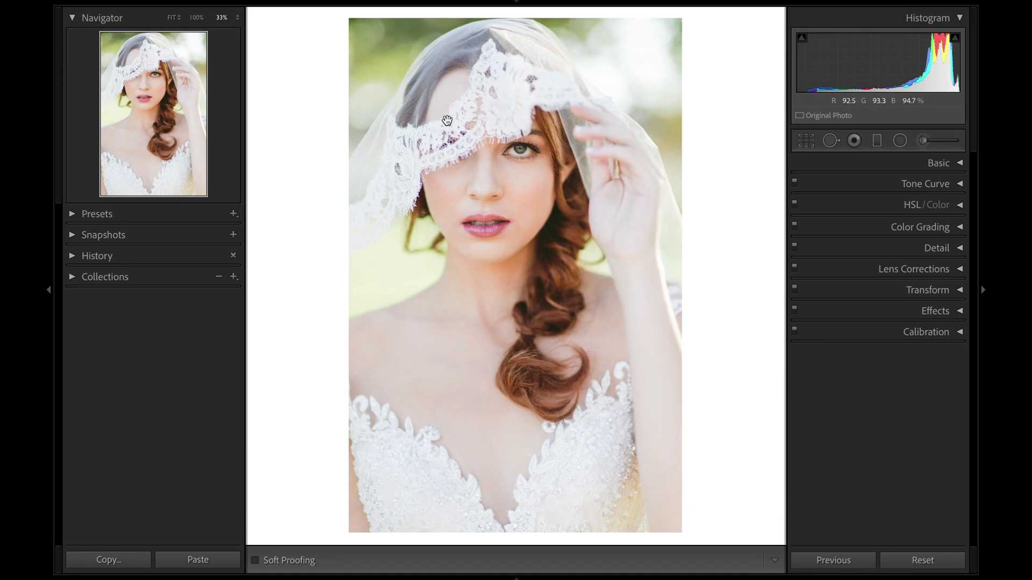
Examine the veil's lace edges in the bridal portrait for color fringing at several magnifications, up to 200%
left_click(362, 70)
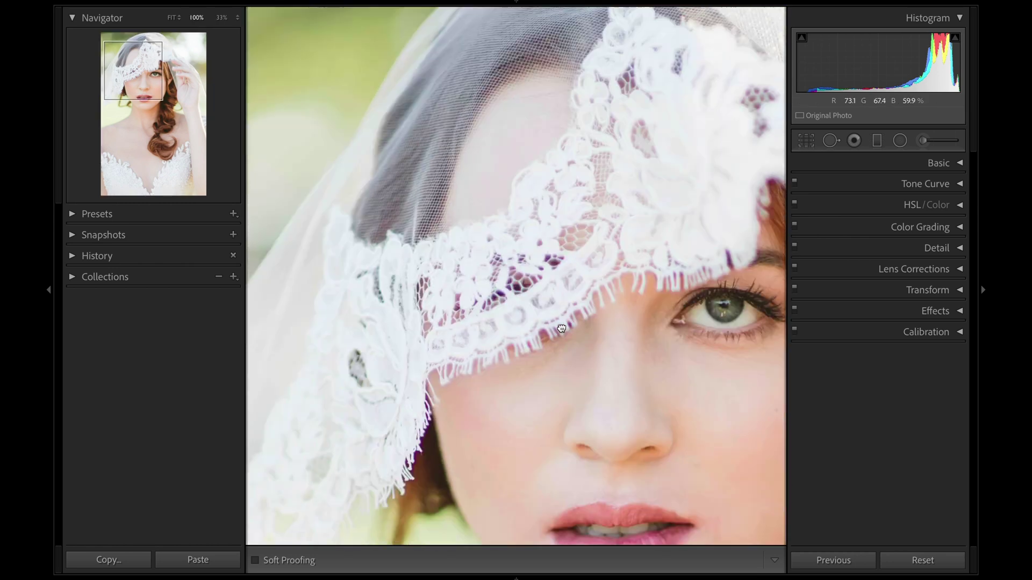
left_click_drag(561, 328, 549, 309)
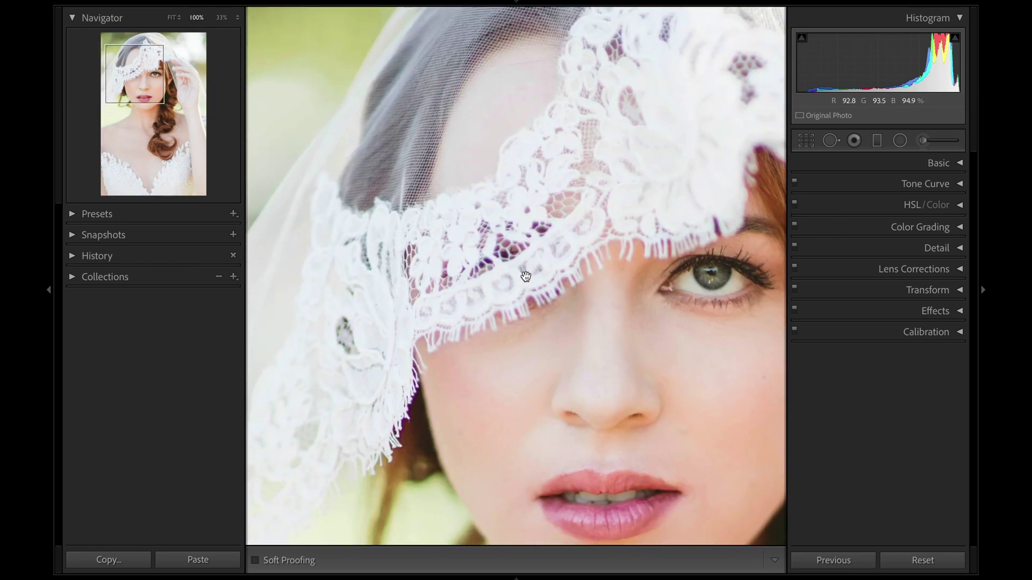
key("ctrl+equal")
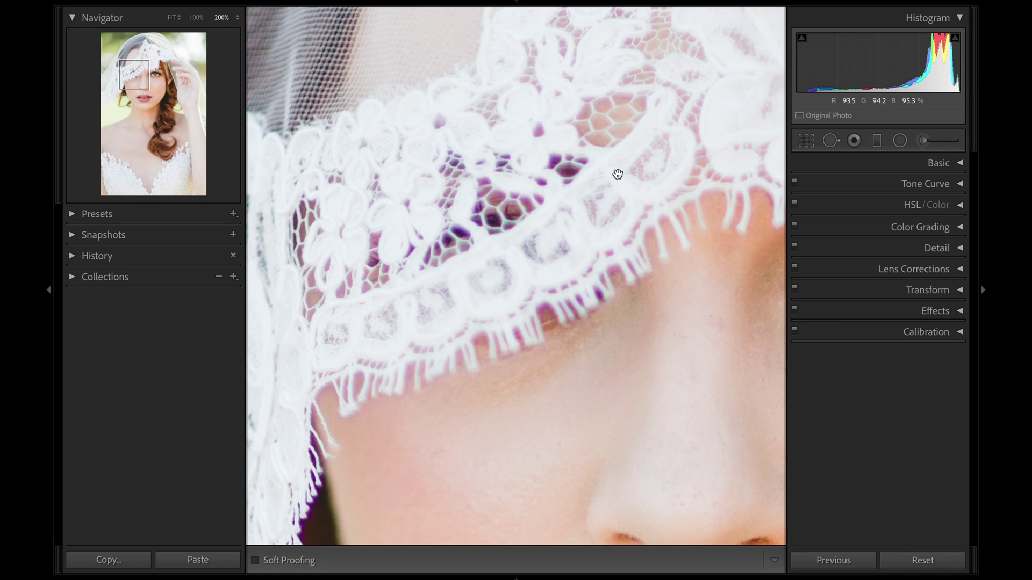
key("ctrl+minus")
key("ctrl+minus")
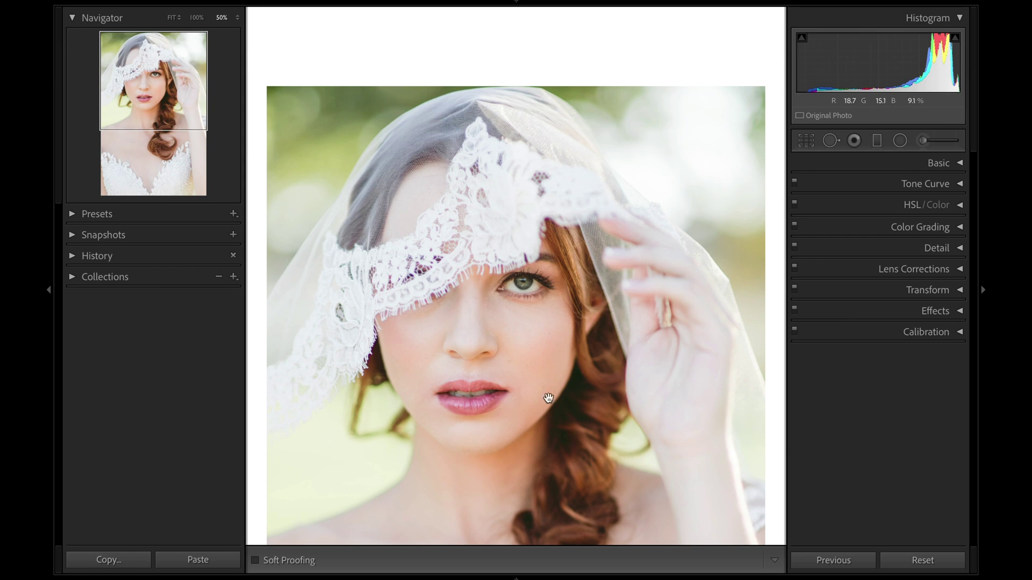
left_click(413, 277)
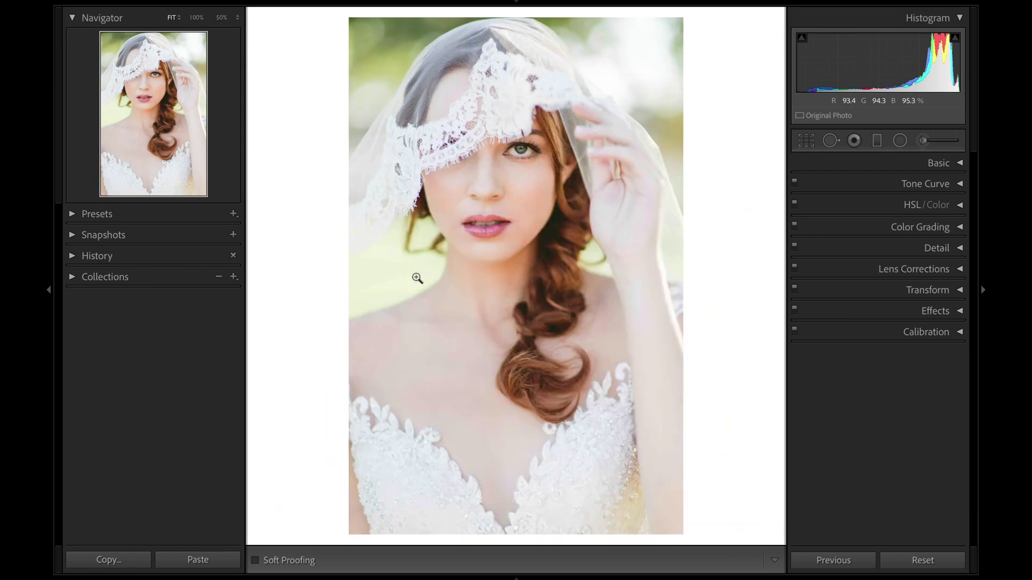
left_click(417, 243)
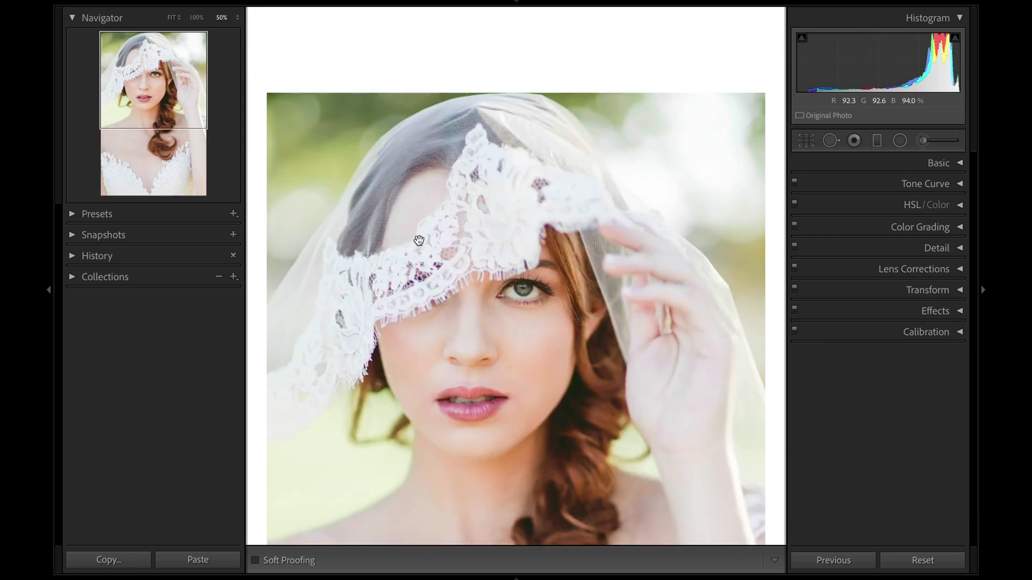
key("ctrl+equal")
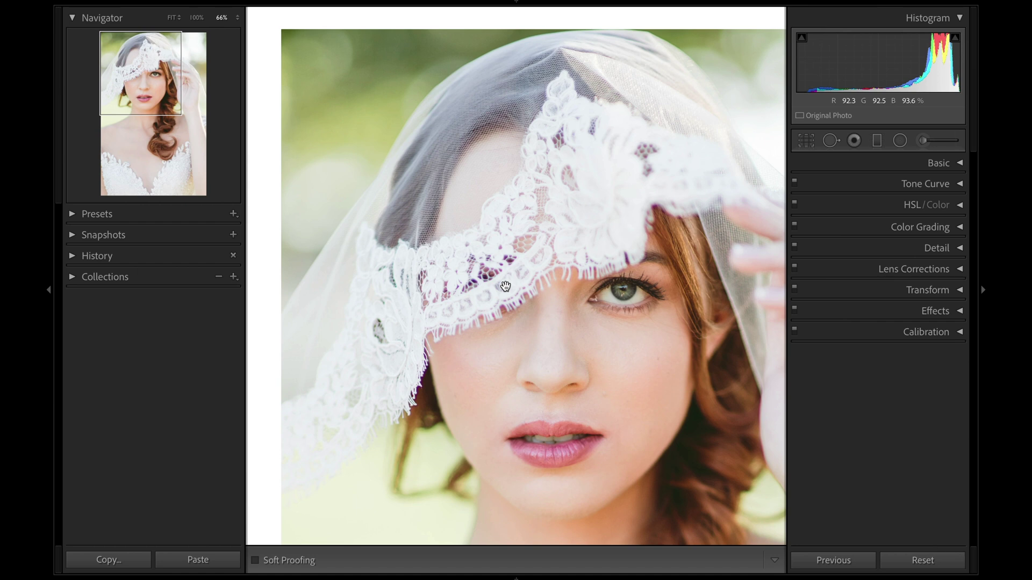
key("ctrl+minus")
key("ctrl+minus")
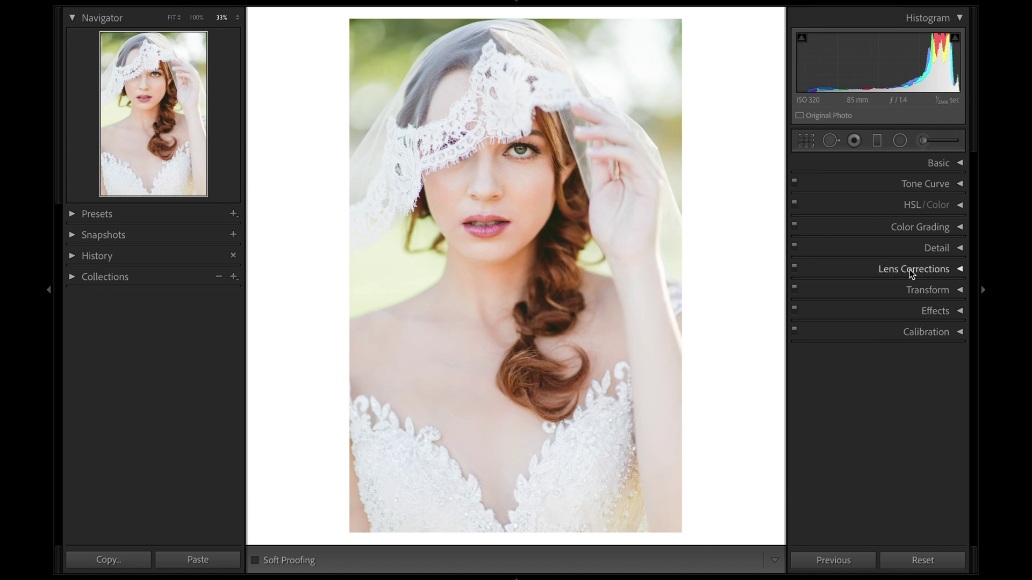
Inspect the lace fringing at 200% and check the effect of Remove Chromatic Aberration in the lens profile corrections
left_click(957, 270)
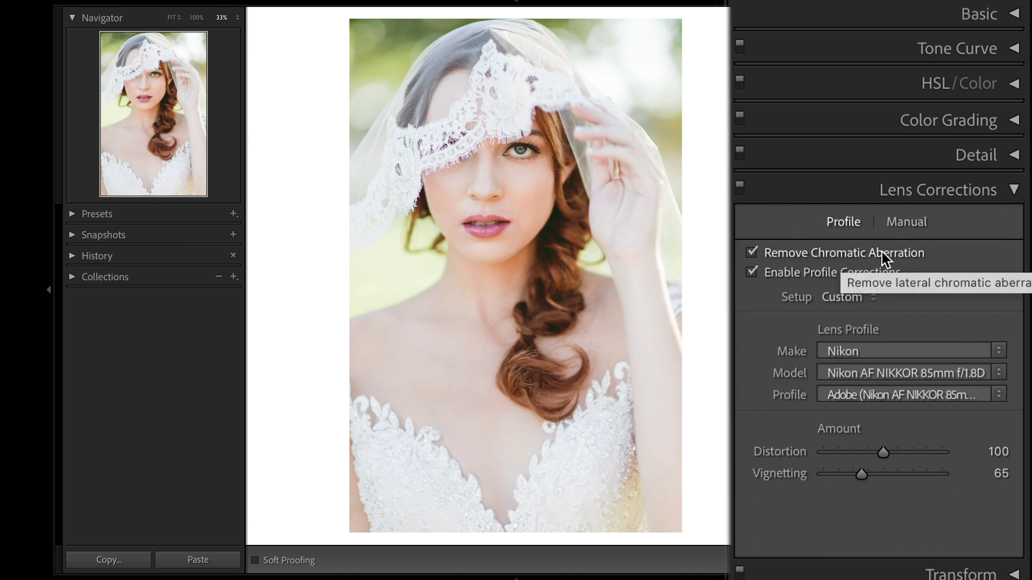
left_click(454, 139)
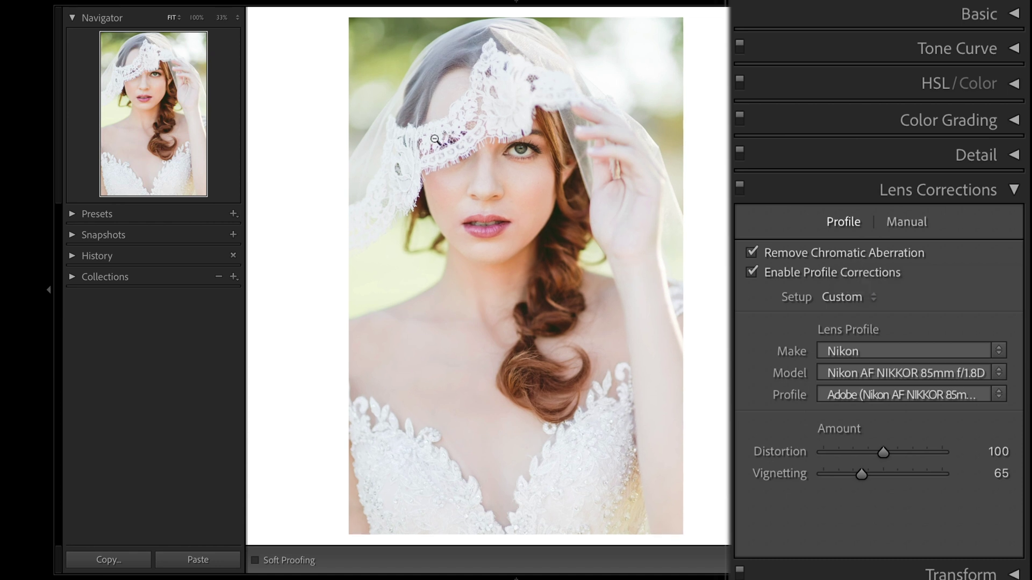
left_click(196, 17)
key("ctrl+equal")
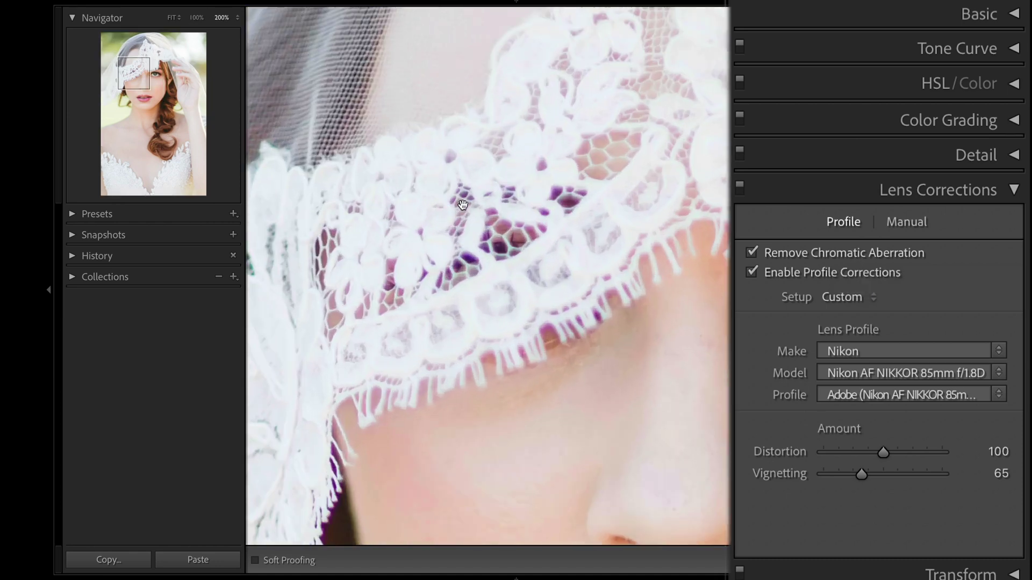
left_click_drag(462, 205, 464, 274)
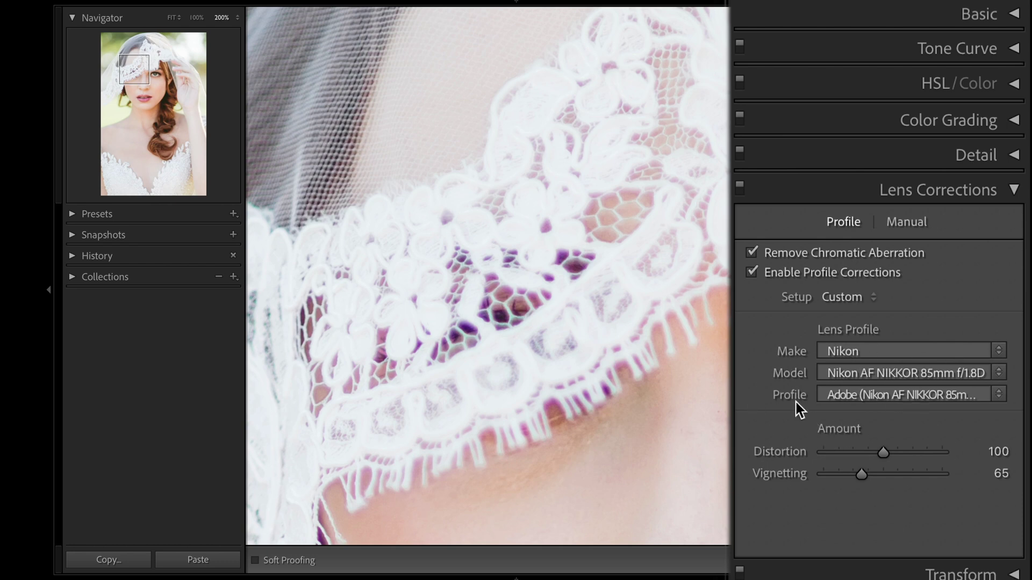
left_click(752, 254)
left_click_drag(708, 398, 691, 349)
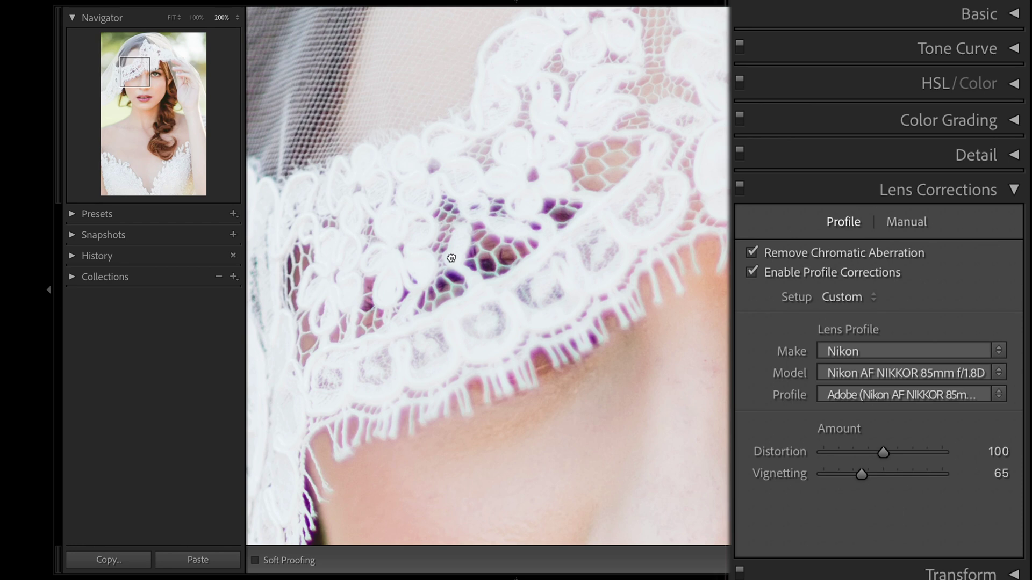
left_click_drag(451, 259, 496, 237)
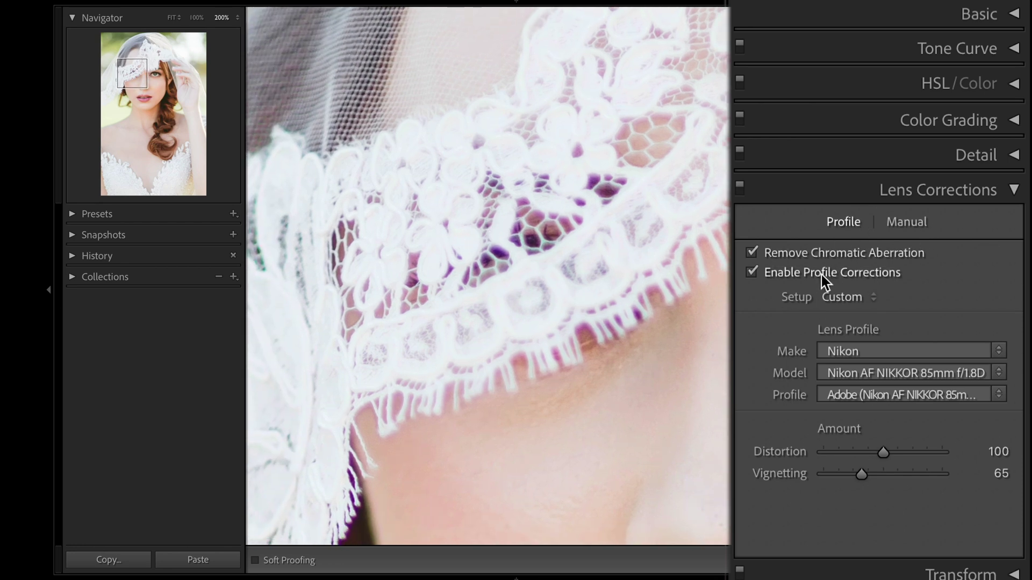
Sample the purple fringe in the veil's lace with the Defringe eyedropper in the manual lens corrections
left_click(906, 223)
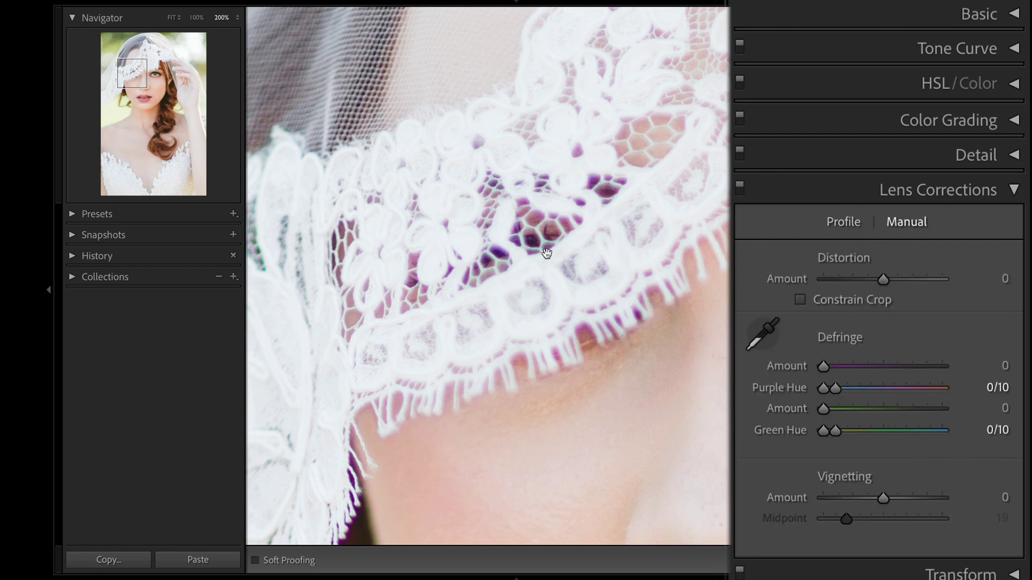
left_click_drag(564, 250, 516, 265)
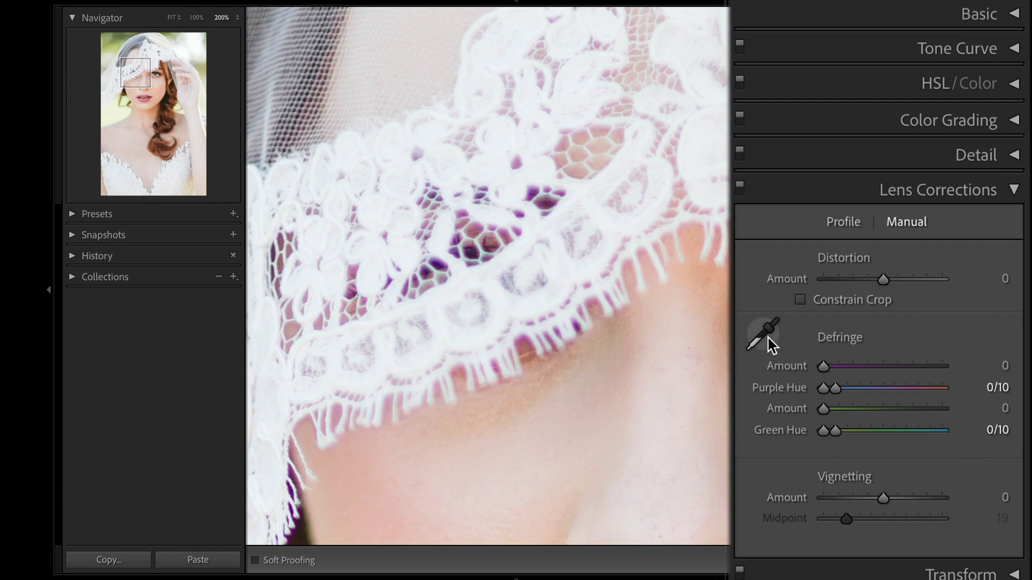
left_click(767, 327)
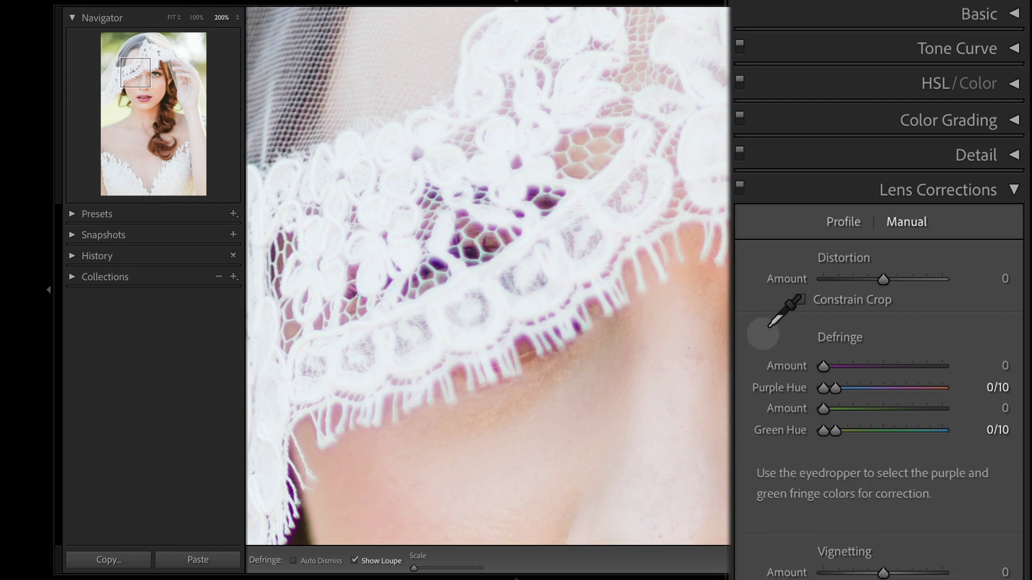
left_click(530, 194)
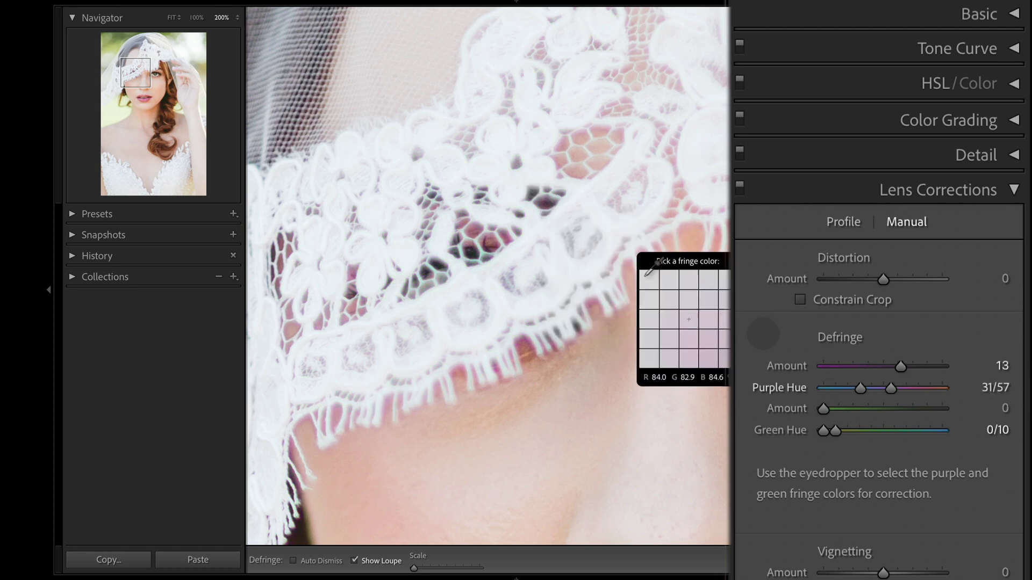
left_click(763, 335)
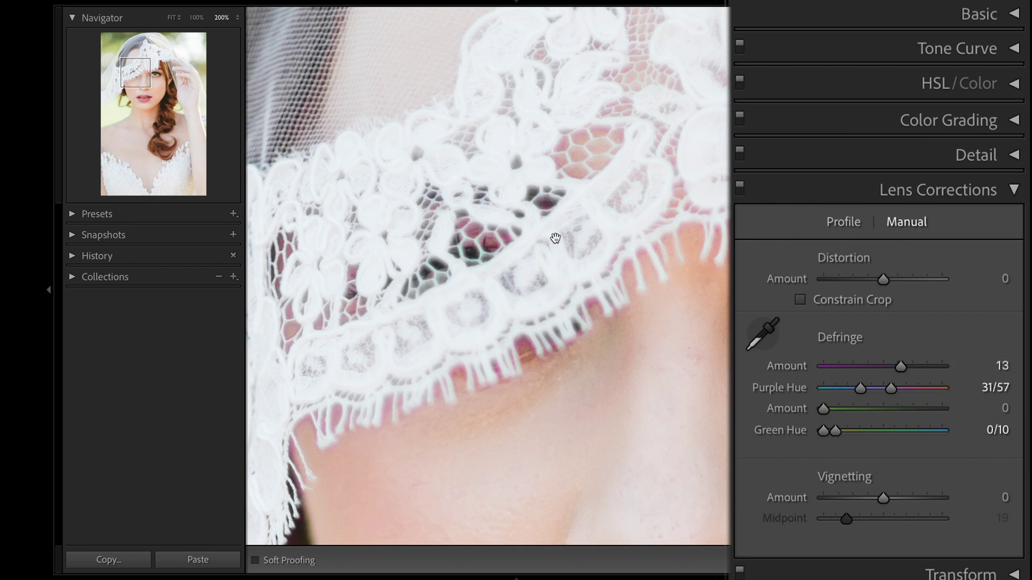
Set the purple Defringe amount to 10 and widen the Purple Hue range to 31/60
left_click_drag(571, 351, 568, 222)
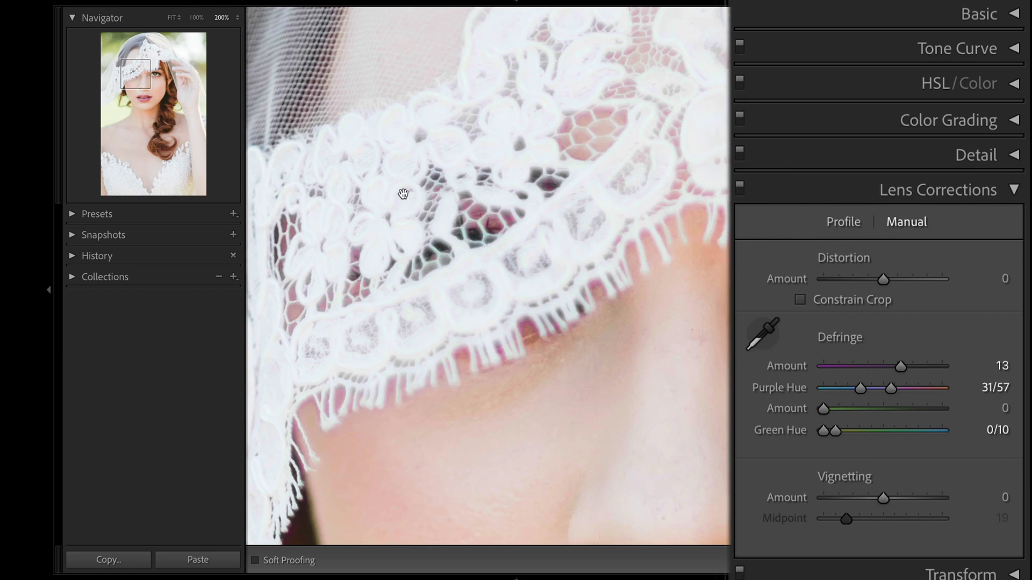
key("ctrl+minus")
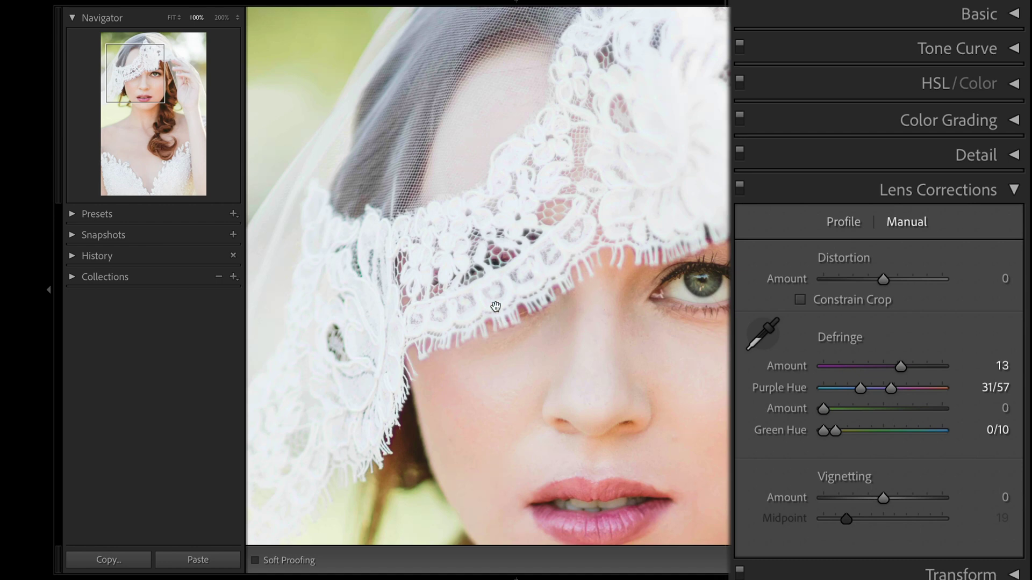
left_click_drag(898, 368, 883, 368)
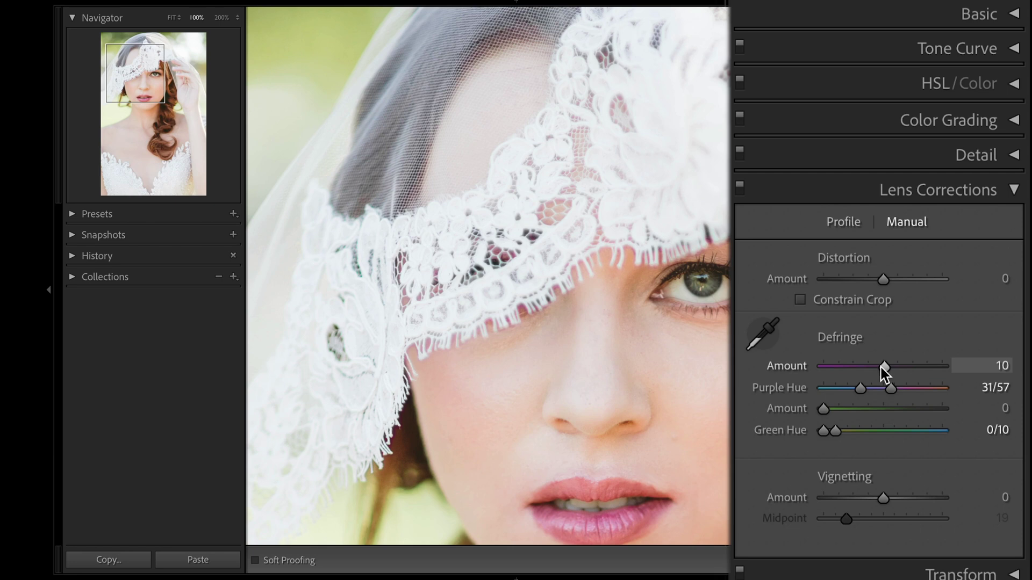
left_click_drag(891, 388, 894, 387)
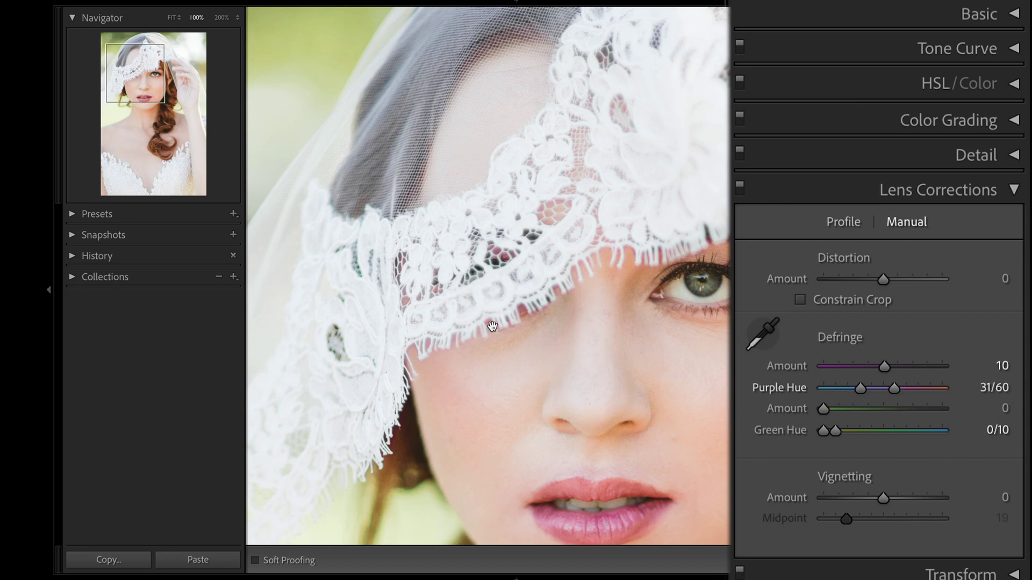
Compare the veil's lace side by side before and after defringing at 200% and 100%
mouse_move(552, 271)
left_mouse_down()
mouse_move(516, 196)
mouse_move(535, 274)
left_mouse_up()
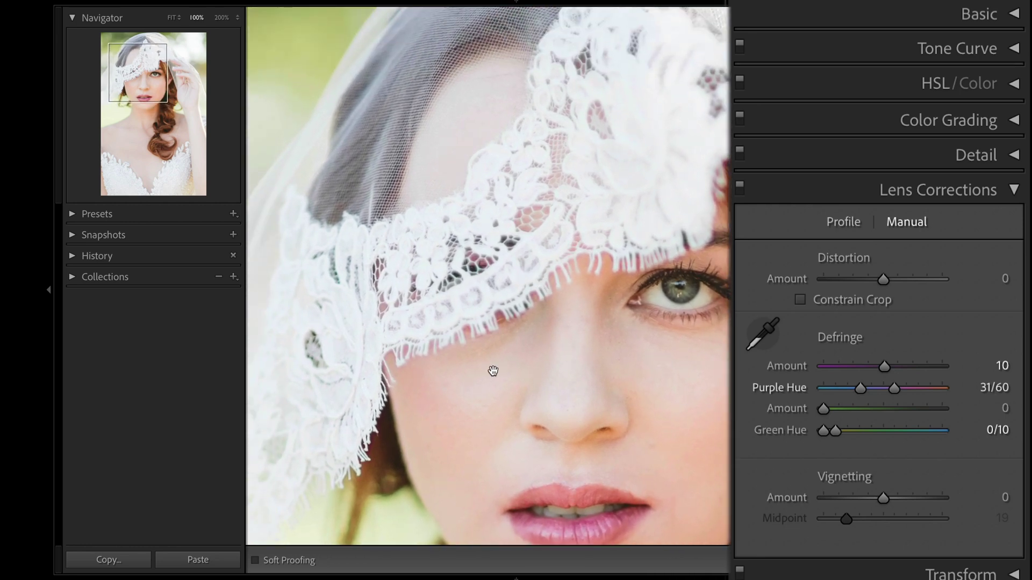
key("y")
key("ctrl+equal")
left_click_drag(338, 246, 421, 293)
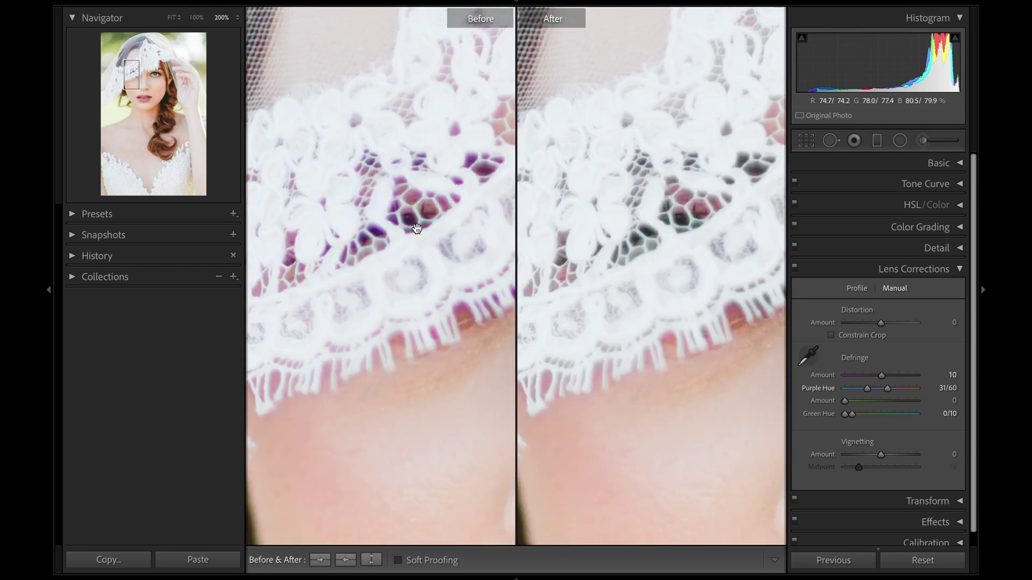
left_click(197, 18)
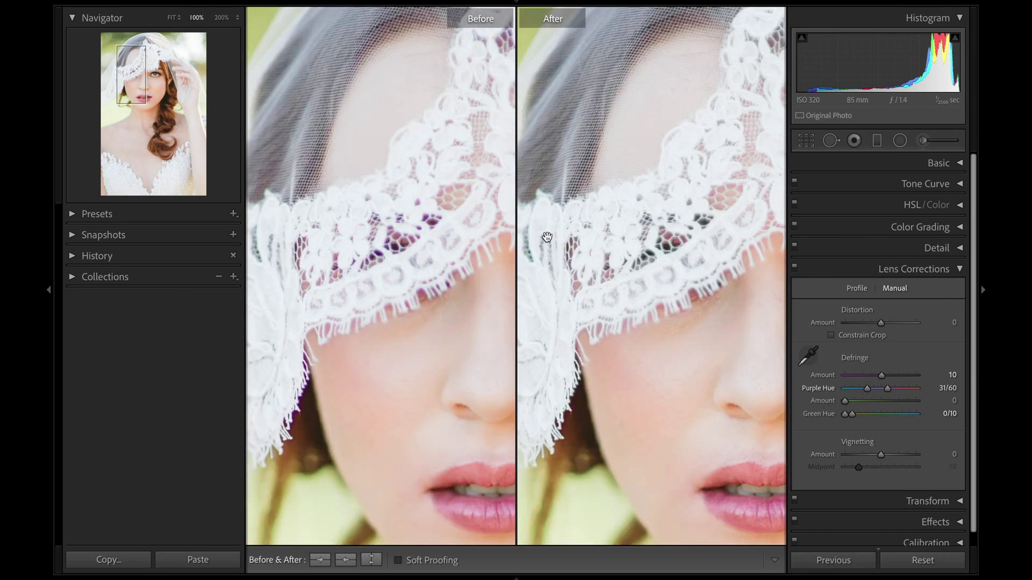
left_click_drag(632, 276, 592, 281)
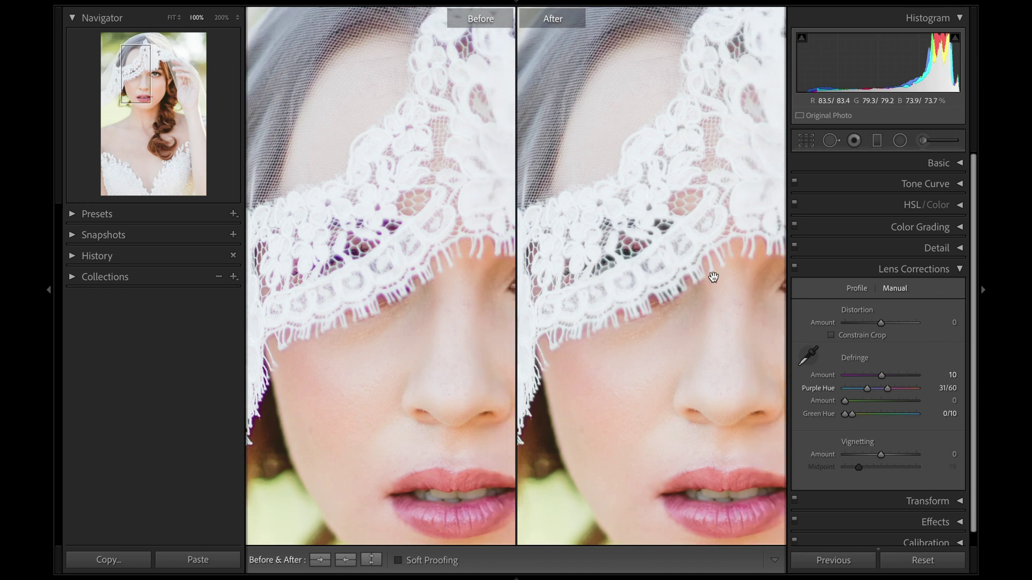
Switch to the photography channel's YouTube page and browse through its uploaded videos
scroll(713, 275, "down", 1)
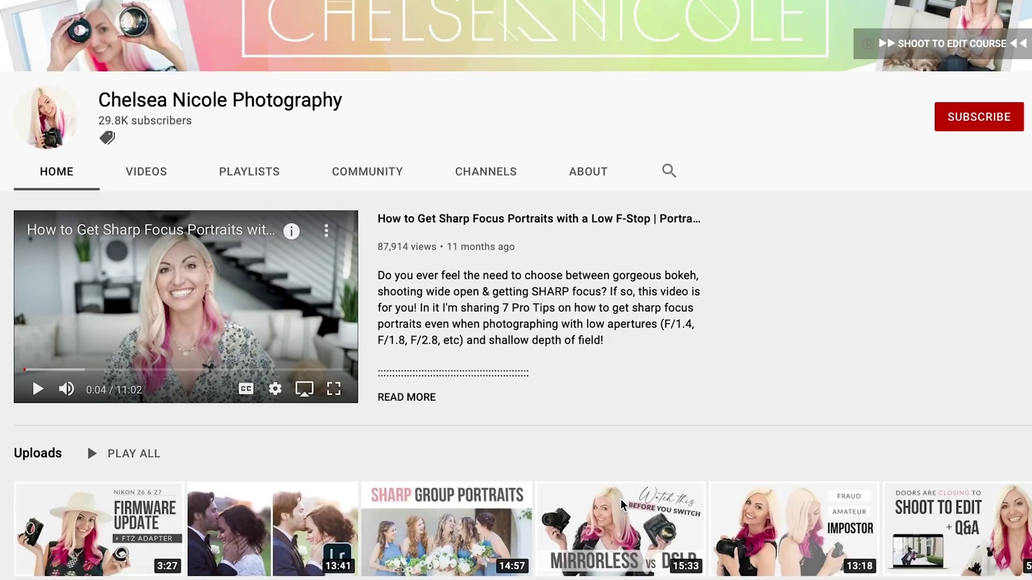
scroll(620, 498, "down", 1)
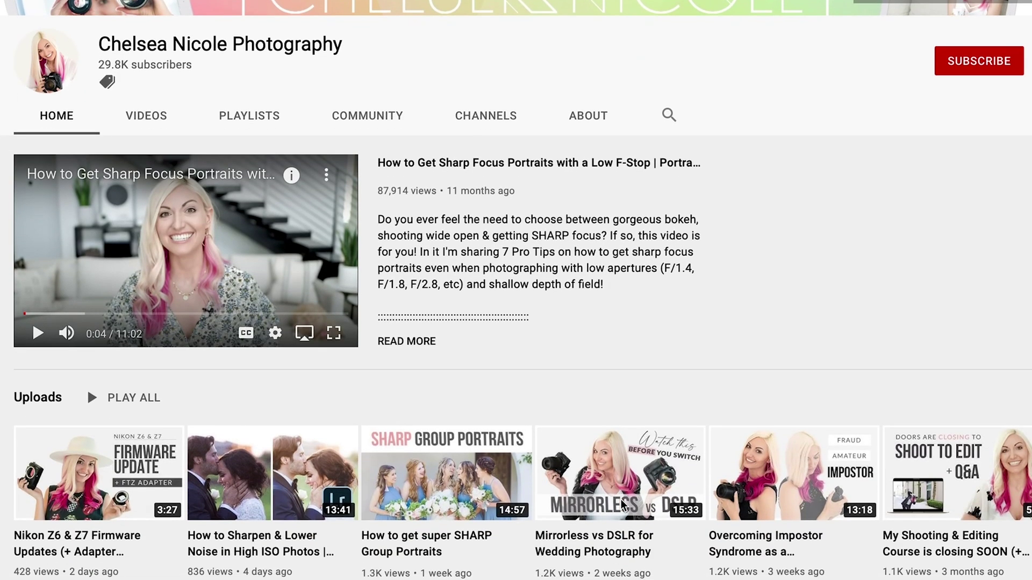
scroll(621, 505, "down", 10)
scroll(620, 501, "down", 8)
scroll(621, 500, "down", 5)
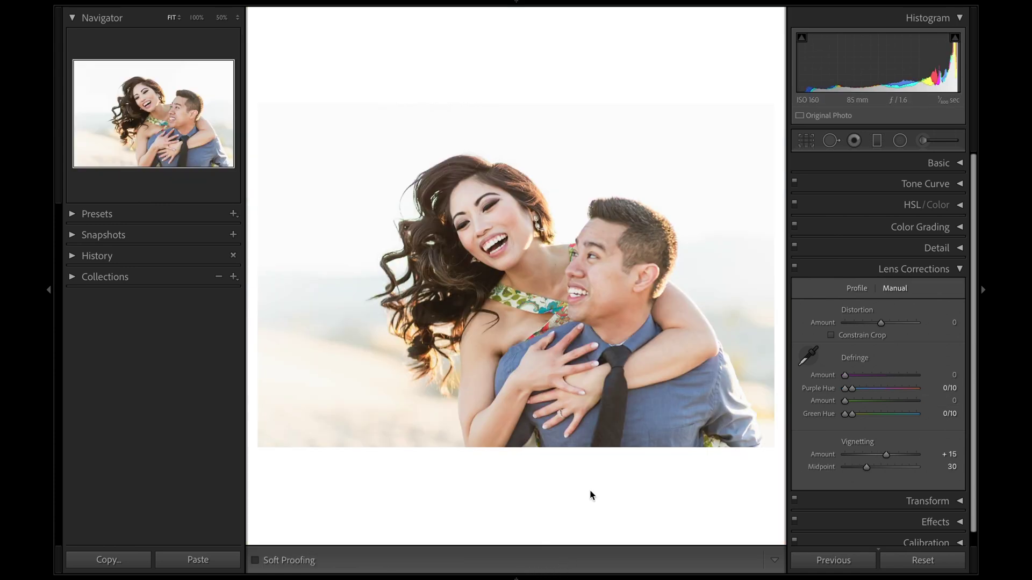
In the couple portrait, sample the purple fringe on the woman's loose hair strand with the Defringe eyedropper at 200%
left_click(438, 250)
left_click_drag(439, 244, 573, 270)
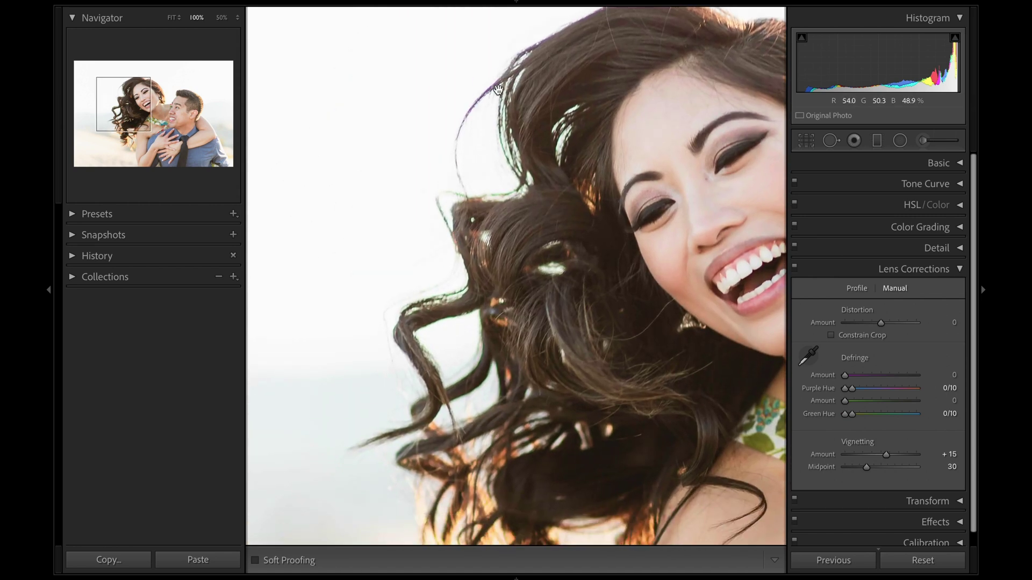
key("ctrl+equal")
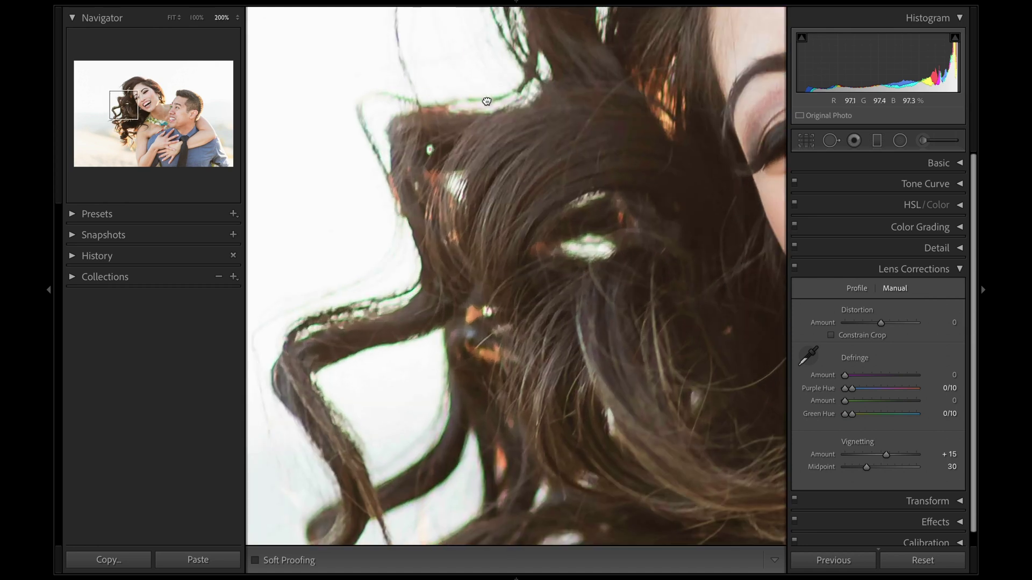
key("ctrl+minus")
key("ctrl+equal")
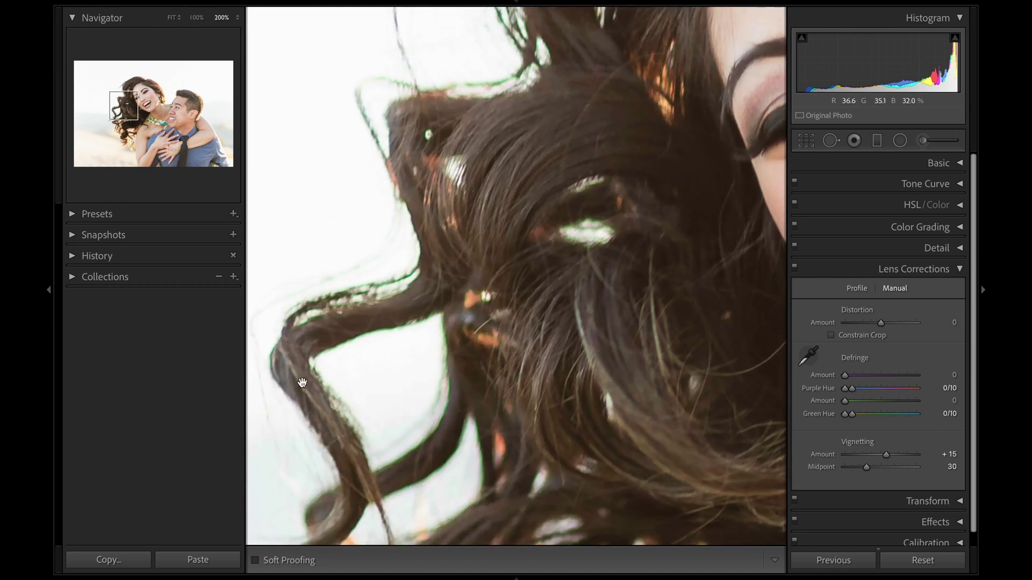
left_click_drag(422, 285, 425, 478)
left_click(808, 356)
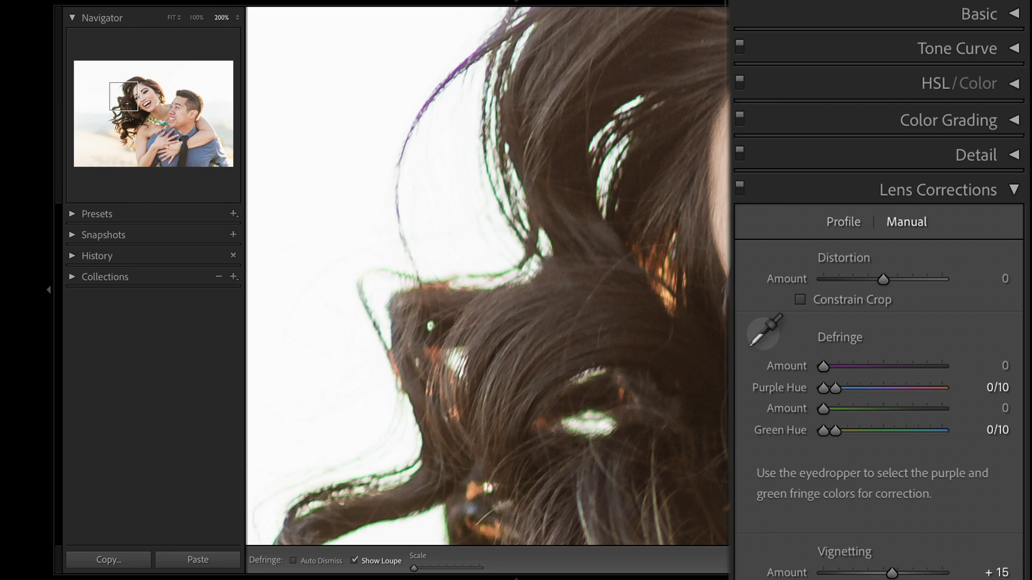
left_click(464, 65)
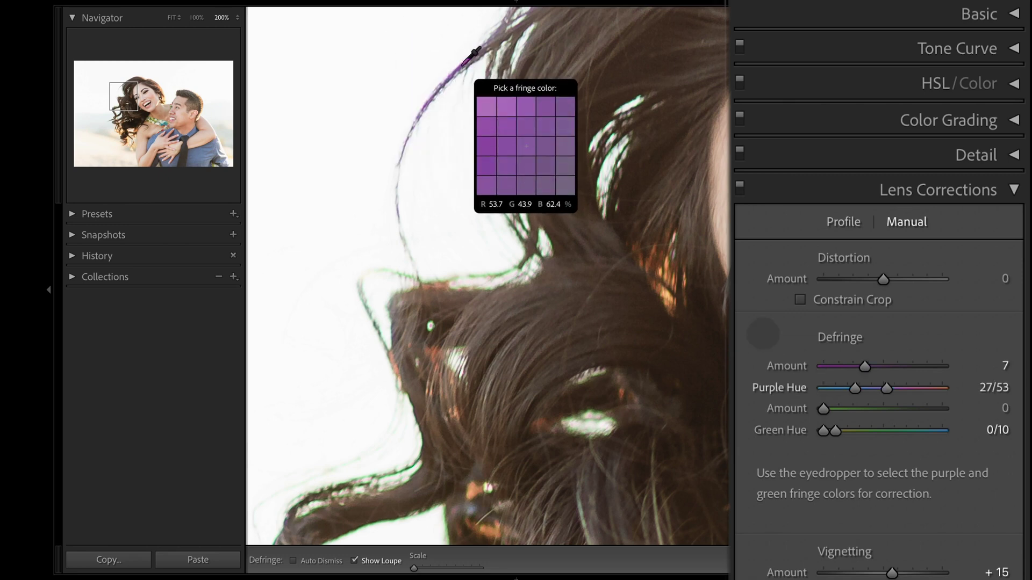
Sample the green fringe along the woman's hair curl with the Defringe eyedropper, then put the eyedropper away
left_click(401, 473)
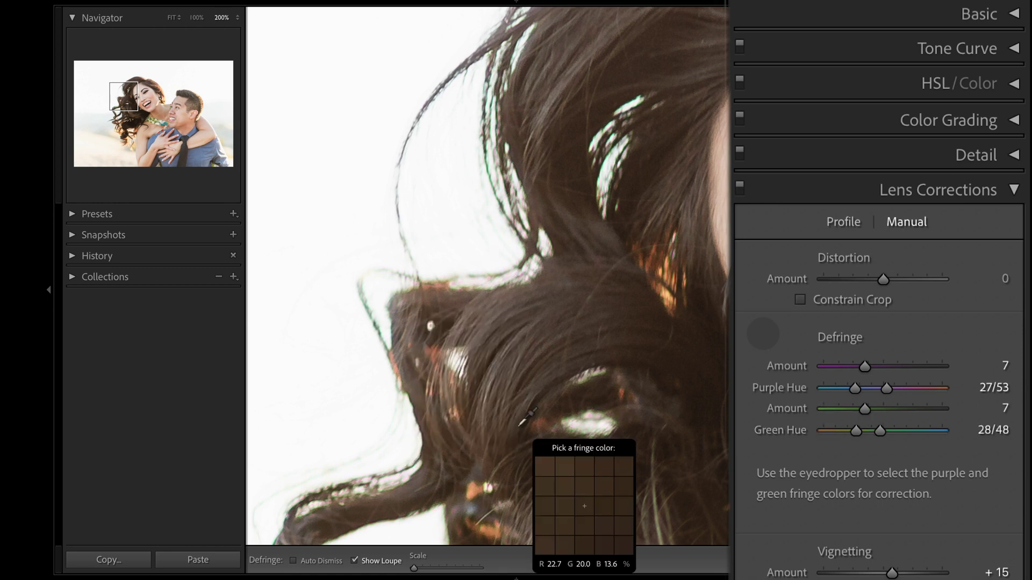
left_click(763, 334)
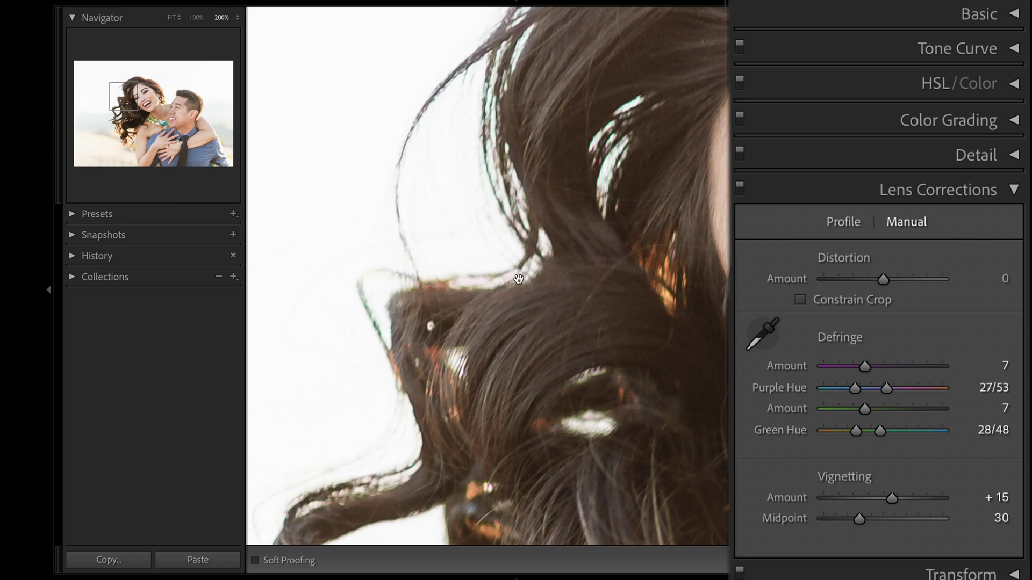
With before and after side by side, set the green Defringe amount to 10 and widen the Green Hue range to 28/54
key("ctrl+minus")
left_click_drag(519, 297, 510, 257)
left_click(511, 257)
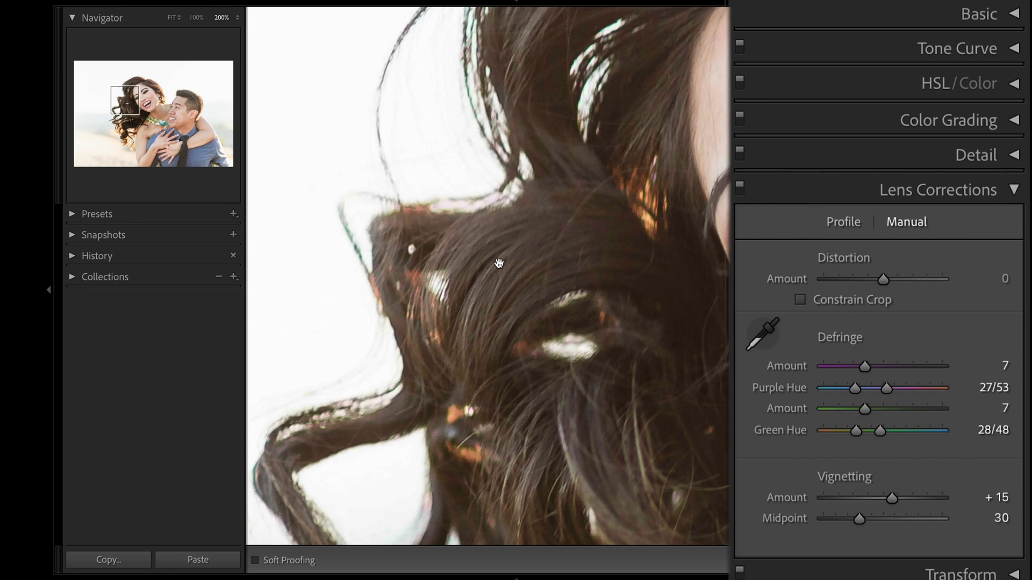
key("y")
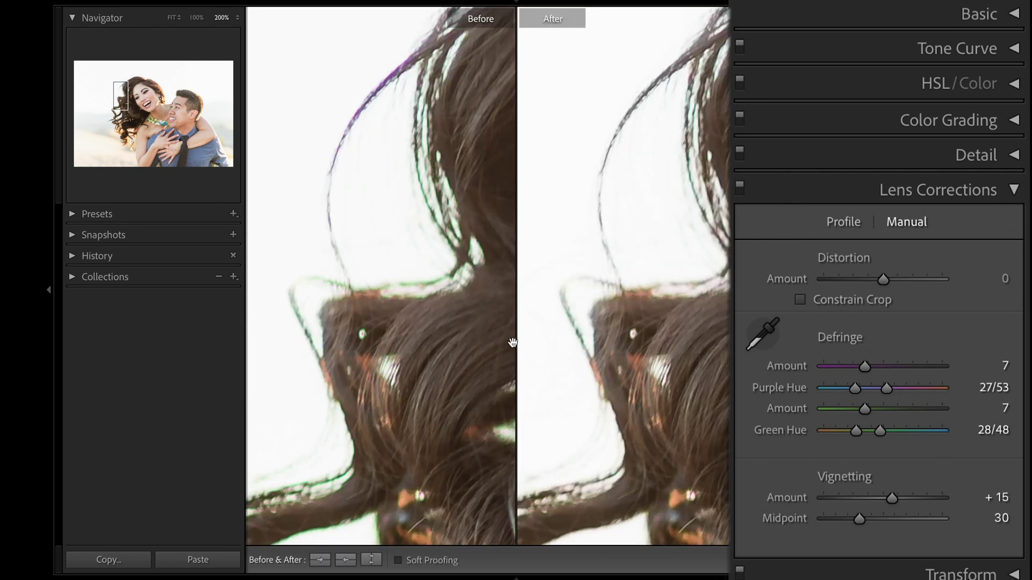
left_click_drag(864, 408, 881, 409)
left_click_drag(880, 431, 887, 432)
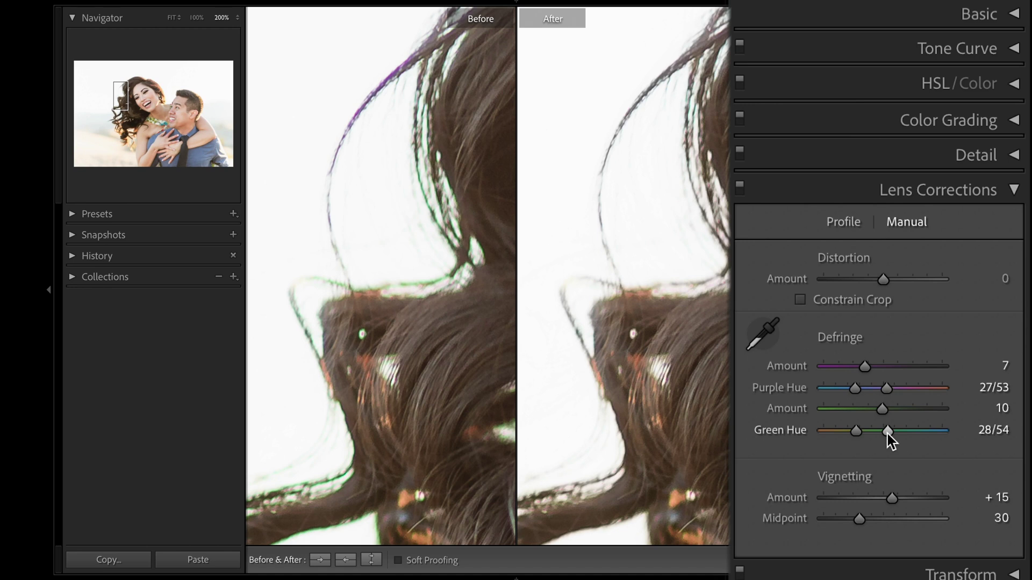
Inspect the woman's hair and face for leftover fringing, first side by side and in a single view at 200%, 100% and 66%
left_click_drag(639, 199, 661, 300)
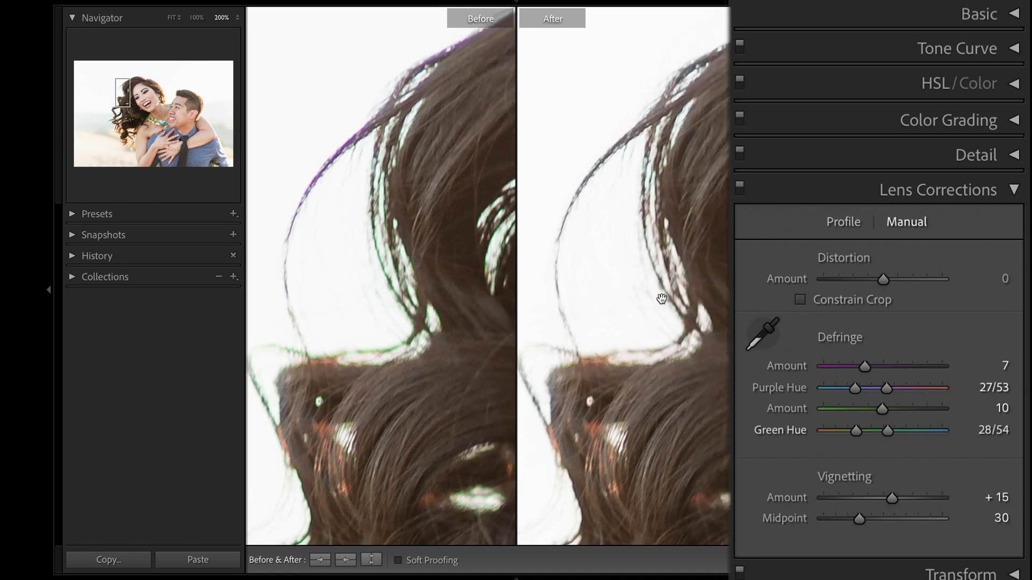
key("y")
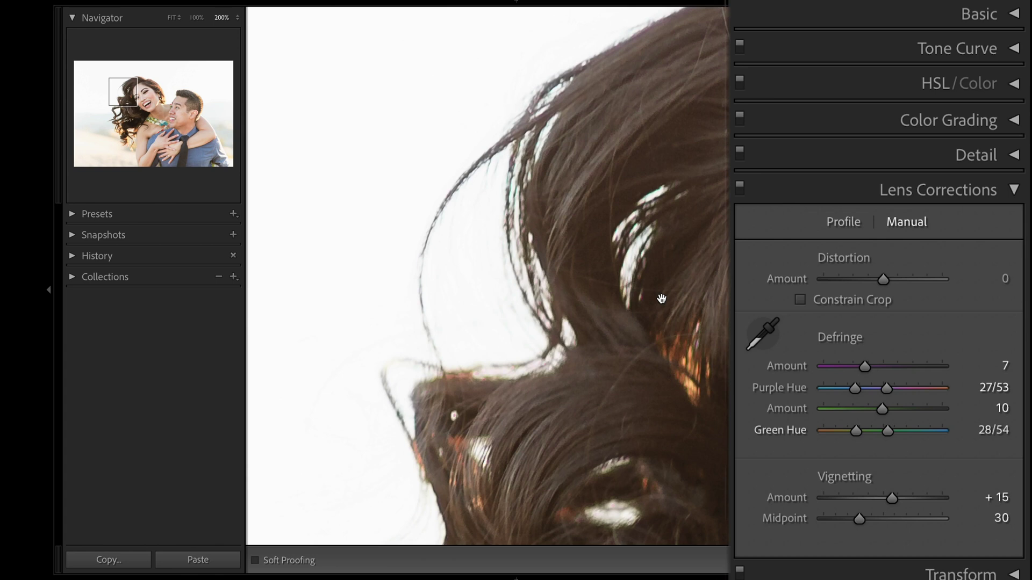
left_click_drag(661, 298, 465, 210)
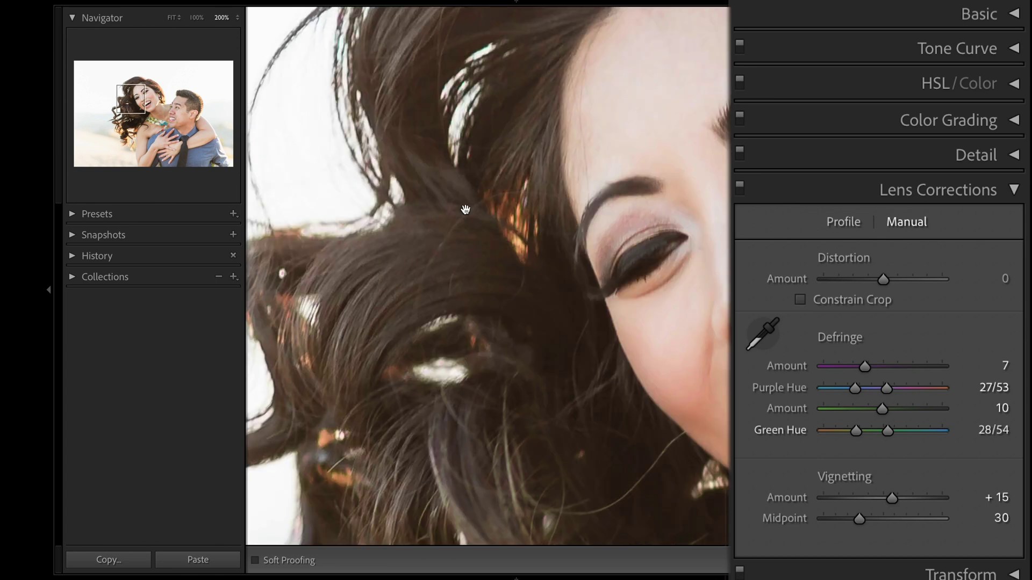
key("ctrl+minus")
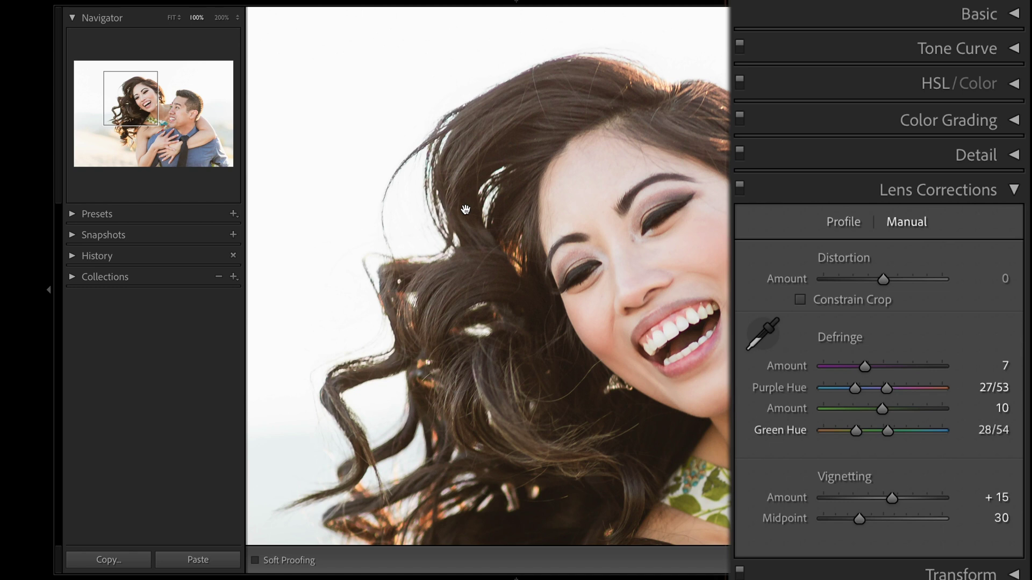
left_click_drag(511, 289, 427, 212)
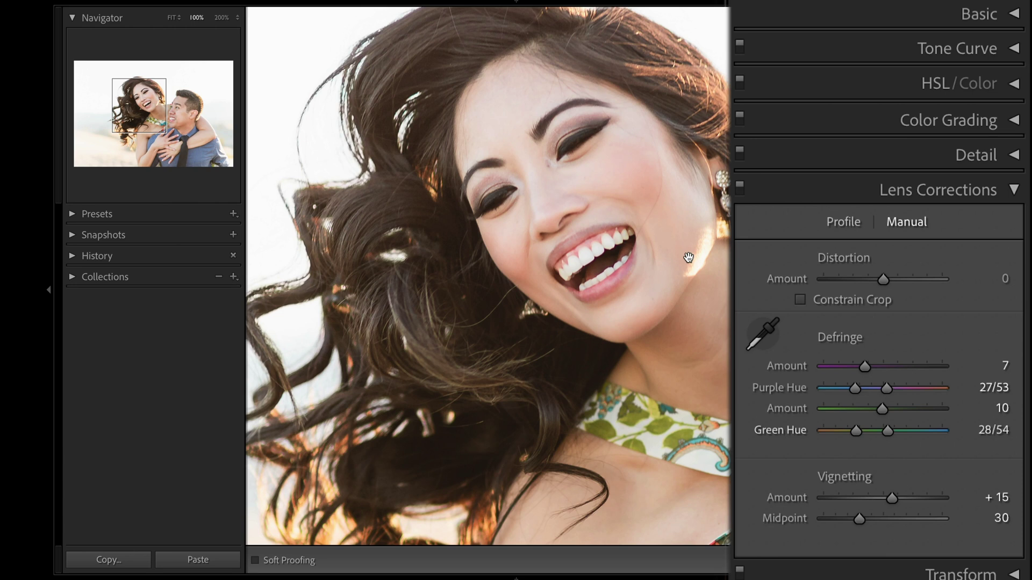
key("ctrl+minus")
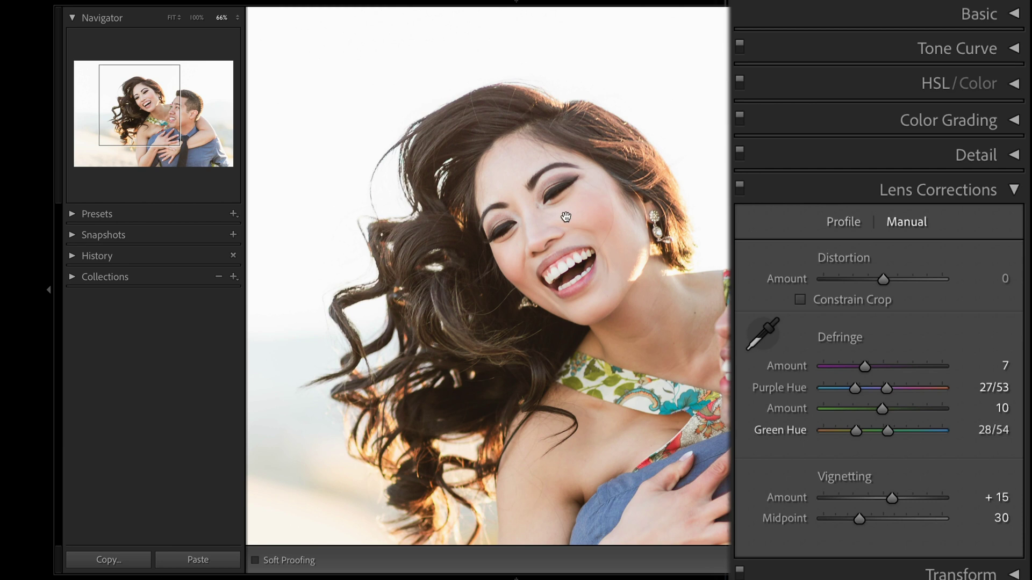
left_click(566, 217)
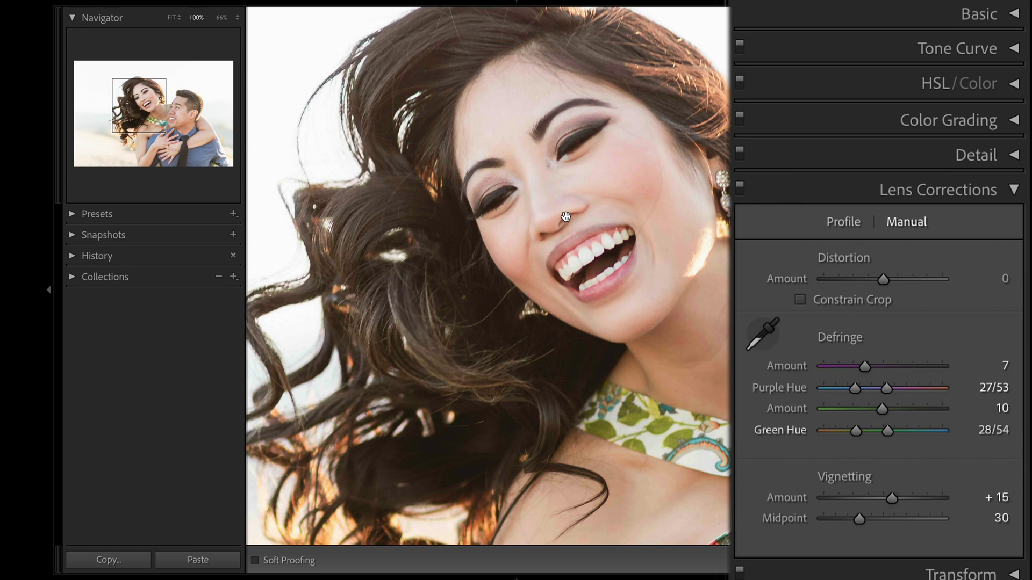
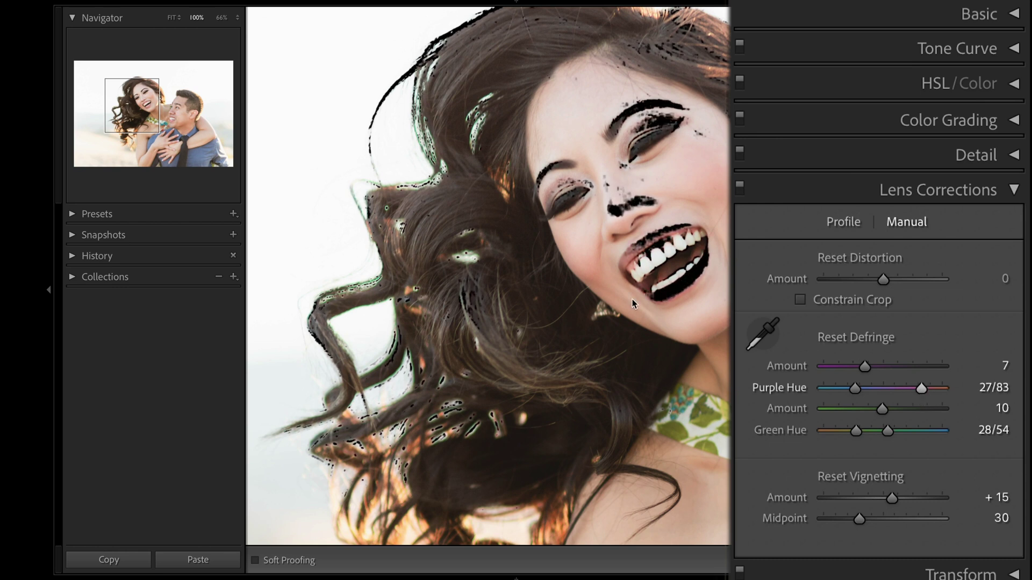
Examine the woman's lips and teeth at up to 300% for color loss caused by the wide Purple Hue range
left_click_drag(678, 260, 662, 262)
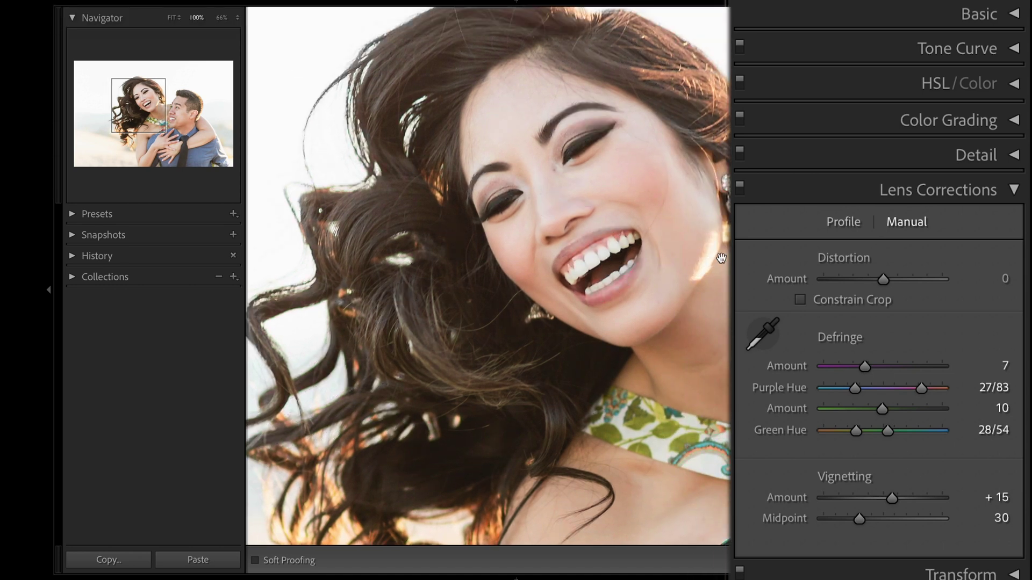
key("ctrl+equal")
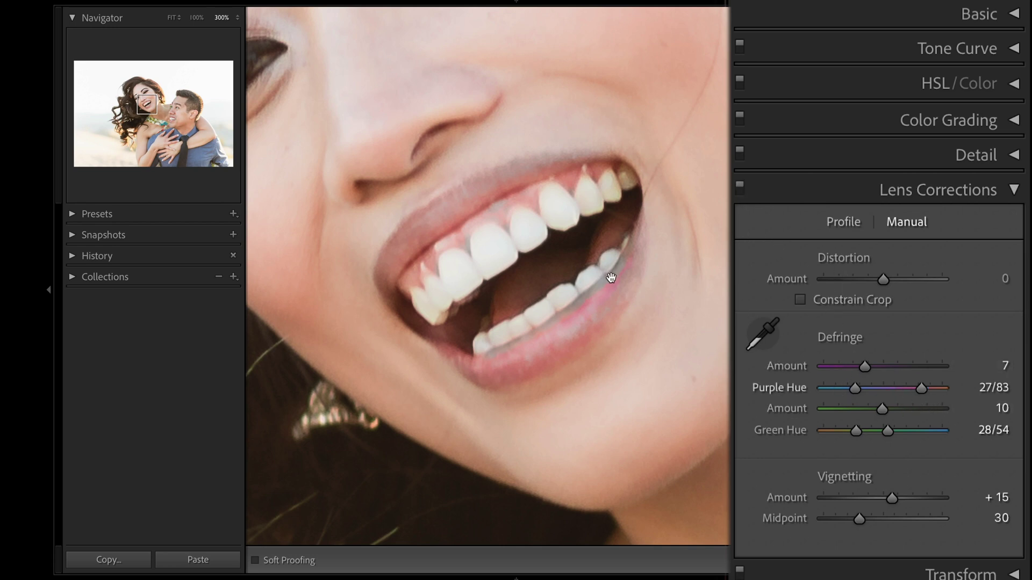
key("ctrl+minus")
key("ctrl+minus")
key("ctrl+minus")
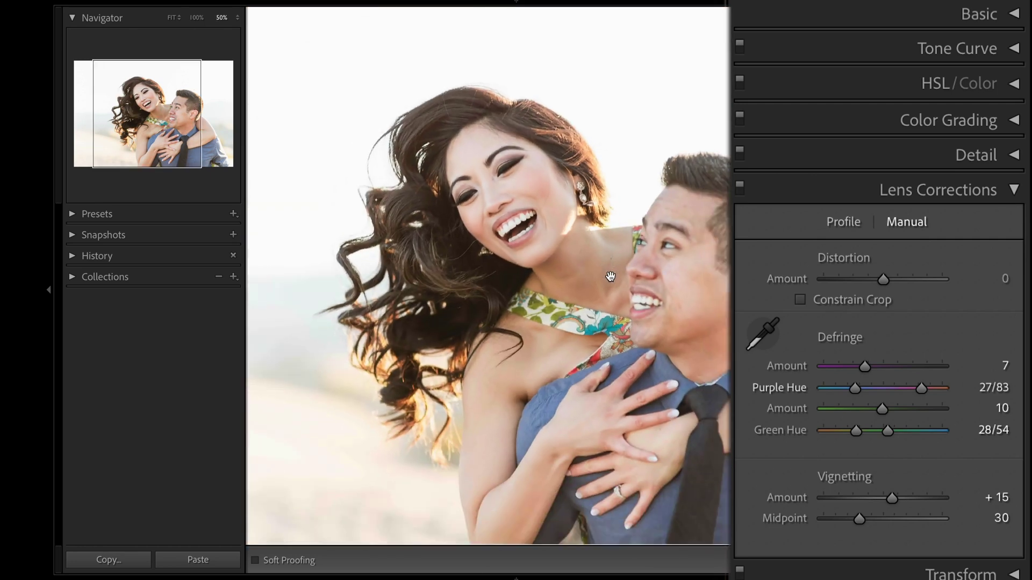
left_click(535, 285)
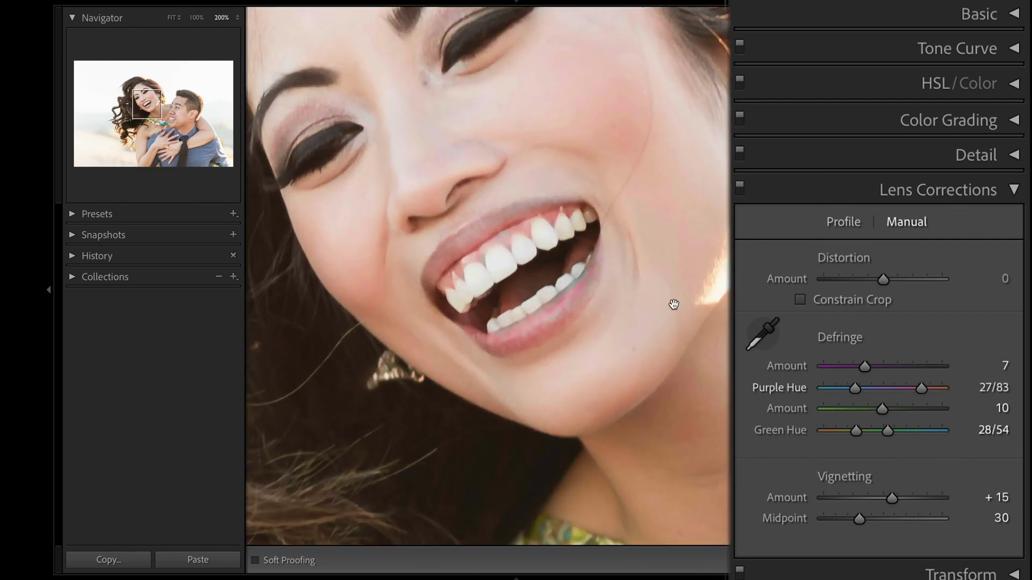
Narrow the Purple Hue range to 27/67, previewing the affected areas of the hair and face at 100%
left_click_drag(921, 389, 899, 389)
key("ctrl+minus")
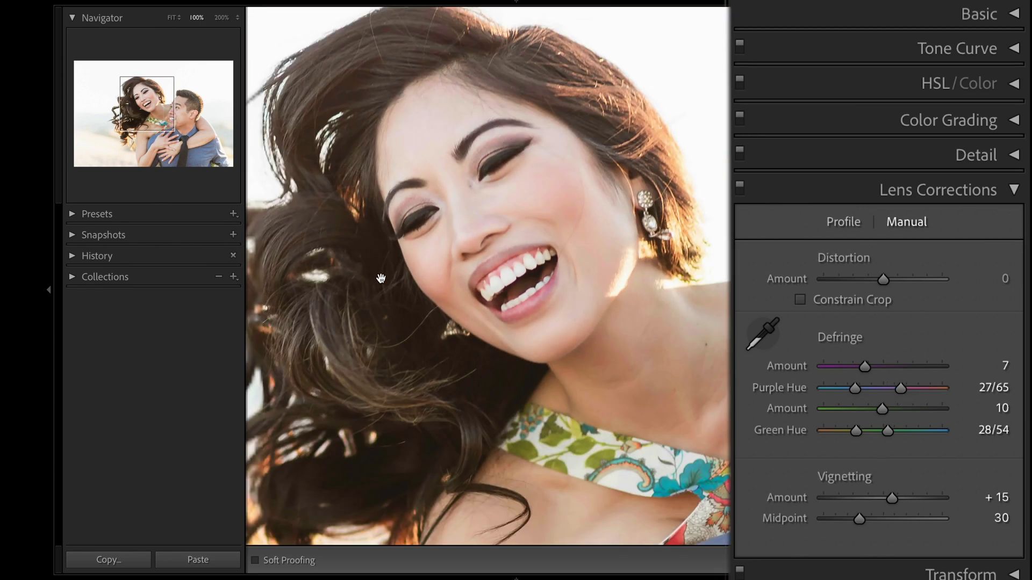
left_click_drag(380, 278, 482, 240)
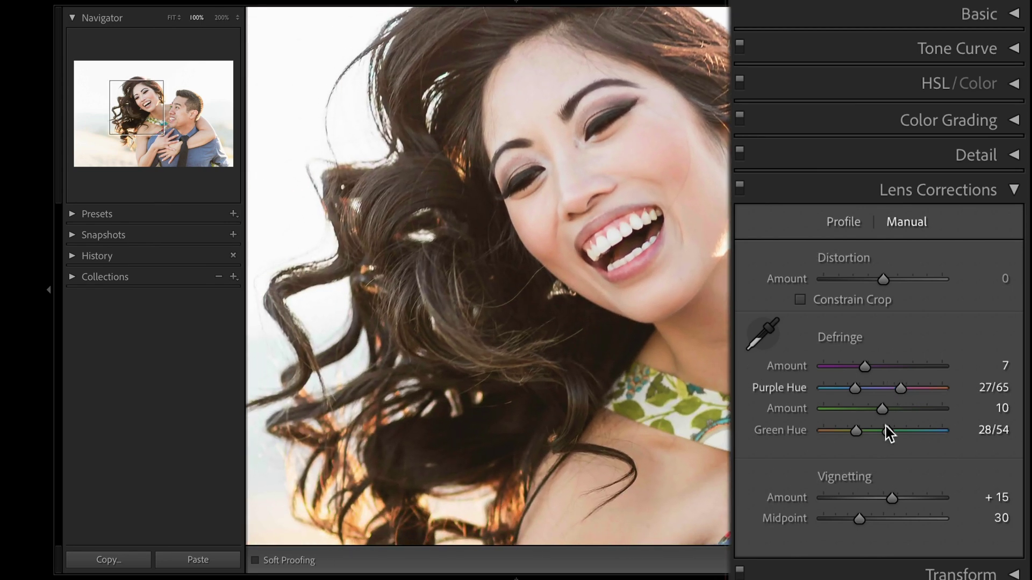
mouse_move(901, 389)
left_mouse_down()
mouse_move(916, 389)
mouse_move(902, 389)
left_mouse_up()
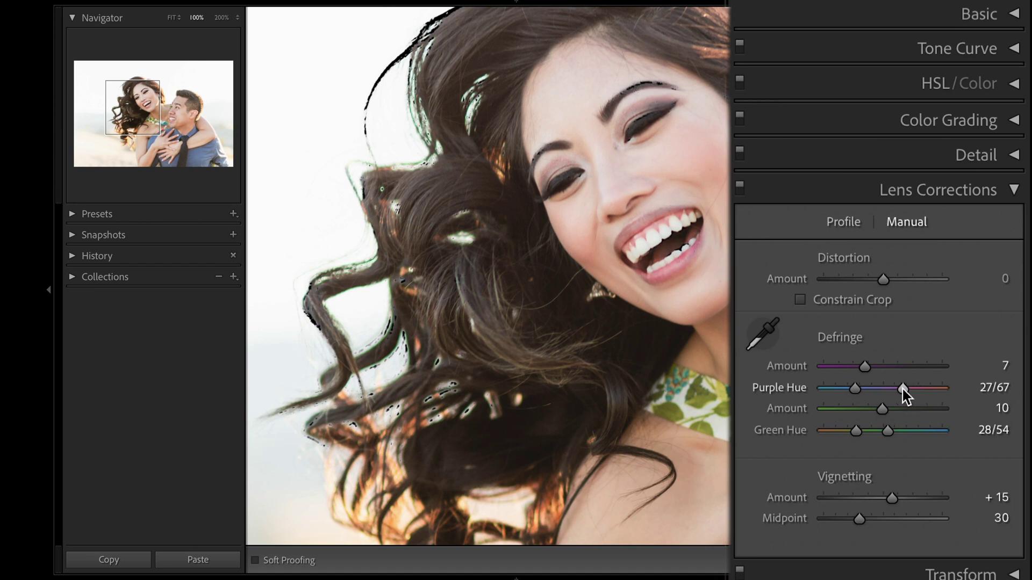
left_click_drag(901, 389, 901, 389)
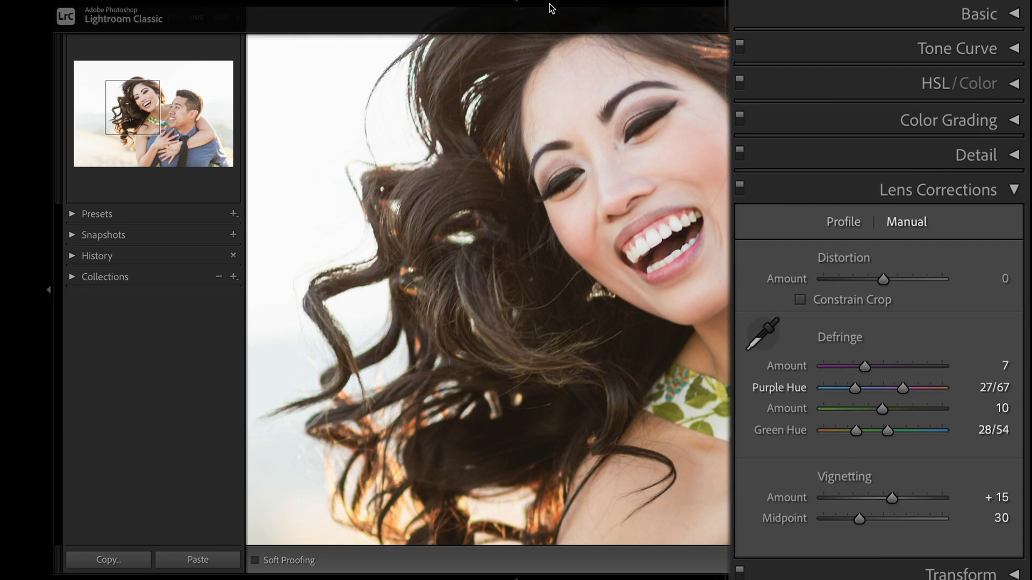
Preview the areas affected by the Green Hue range and check the green pattern of the woman's dress up close
key("ctrl+minus")
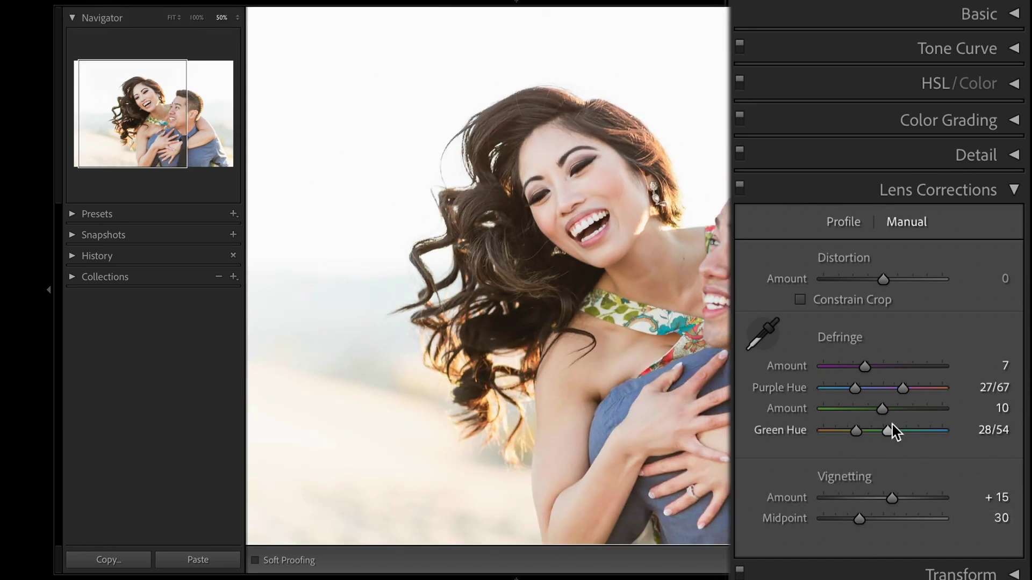
left_click_drag(886, 430, 887, 430)
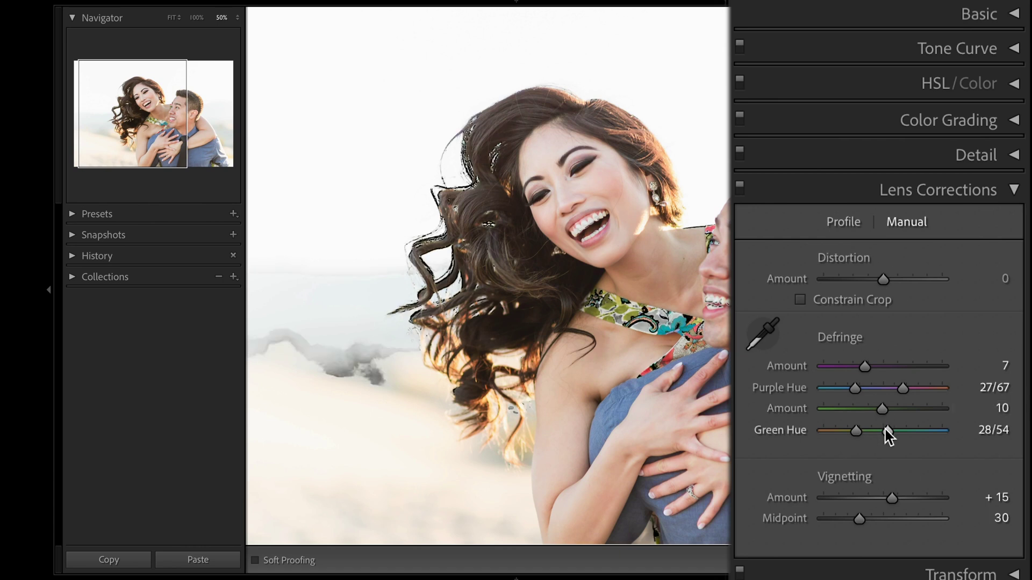
left_click_drag(887, 434, 887, 434)
left_click(517, 287)
left_click(518, 287)
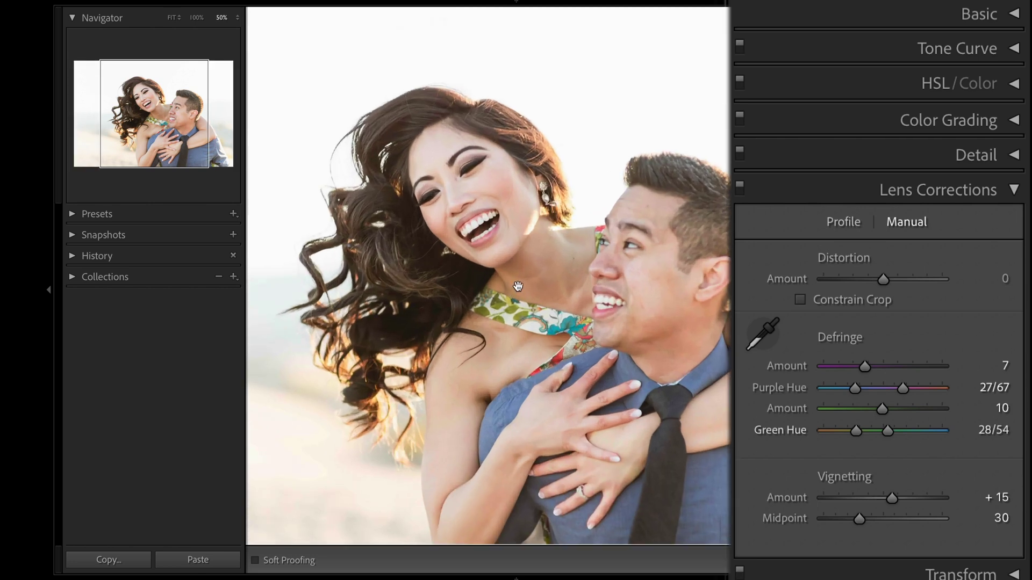
left_click(517, 286)
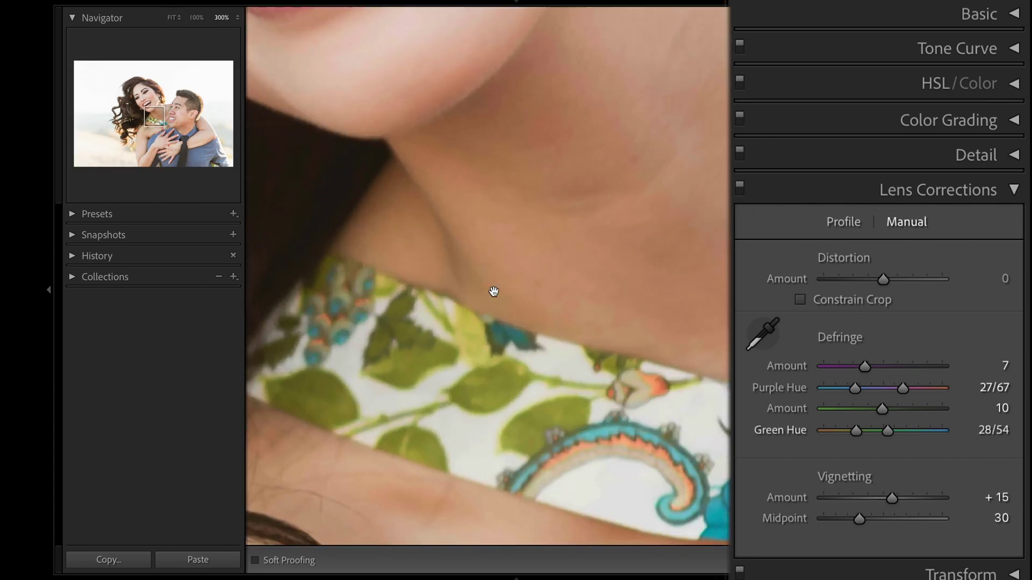
key("ctrl+minus")
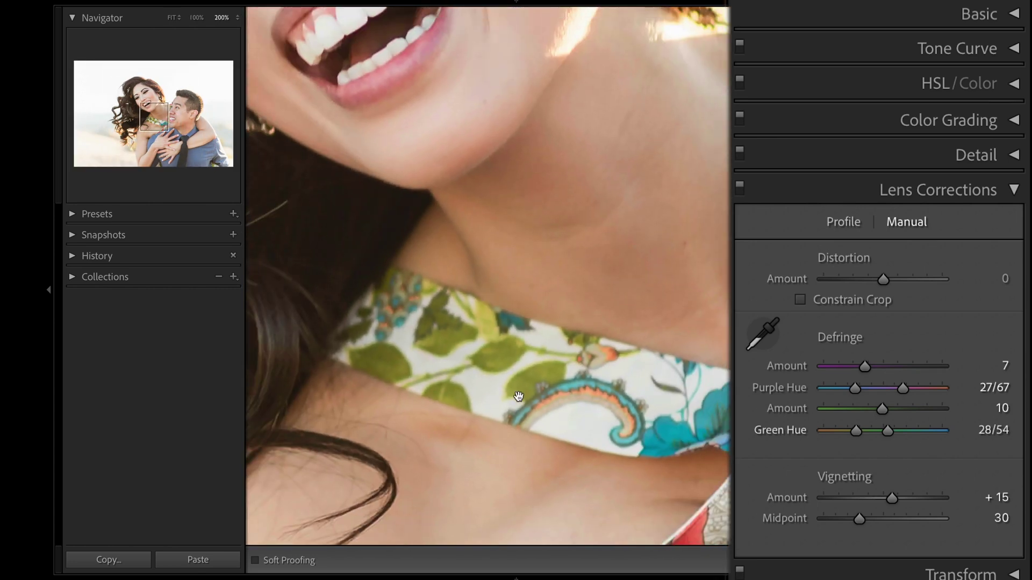
key("ctrl+minus")
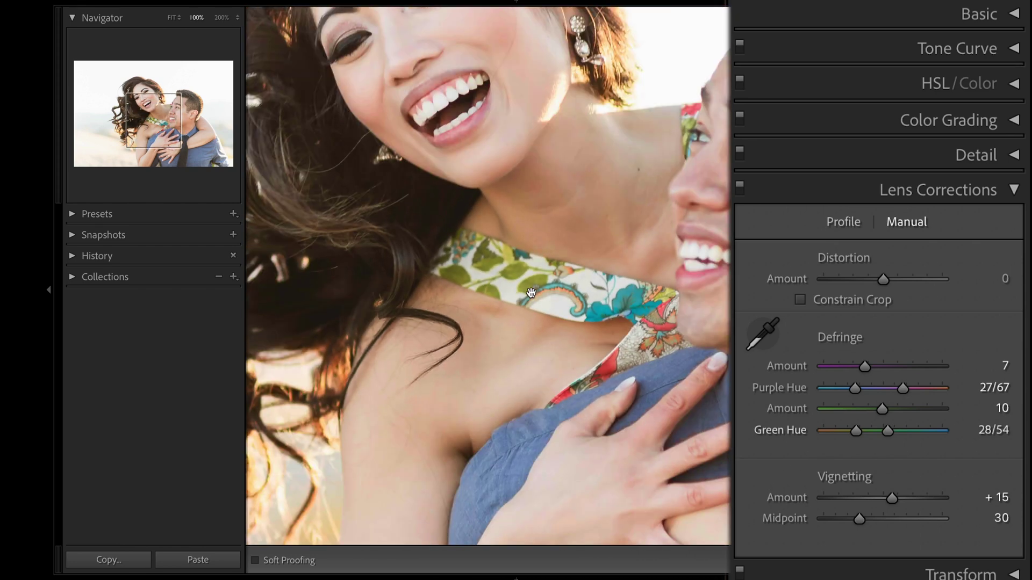
Compare the woman's hair side by side before and after defringing at 66%
left_click_drag(531, 293, 709, 364)
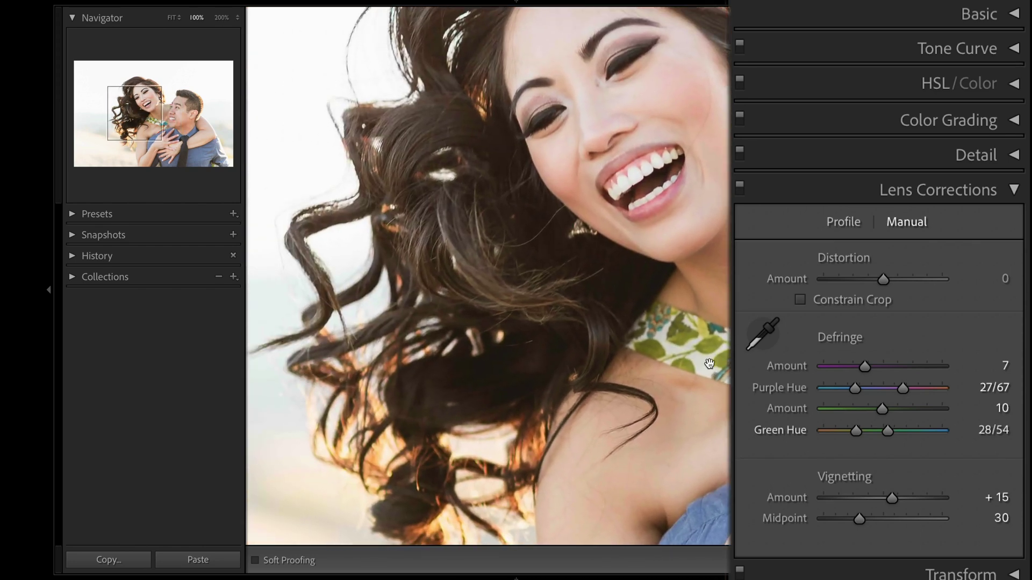
key("ctrl+minus")
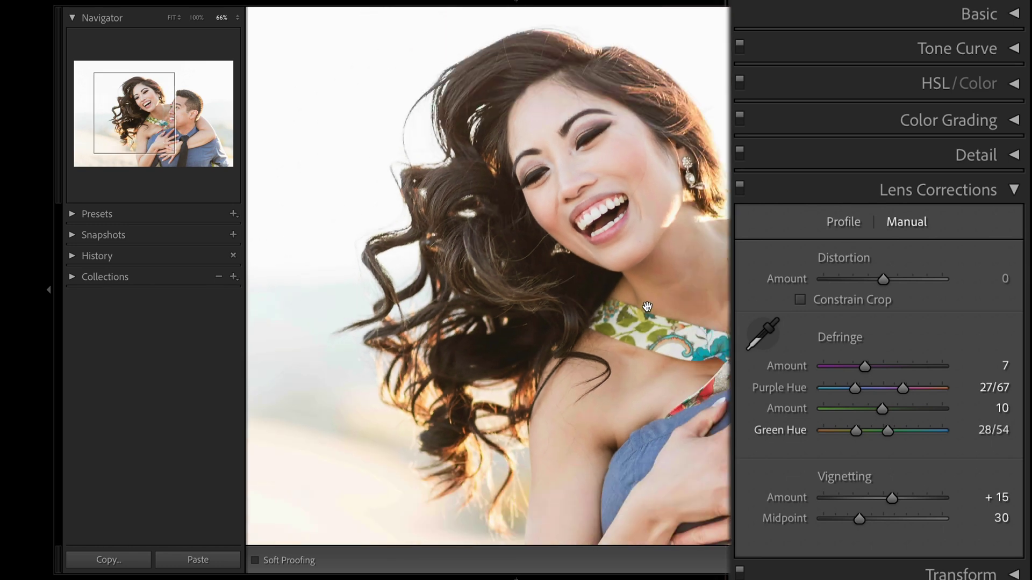
left_click_drag(647, 307, 614, 301)
key("y")
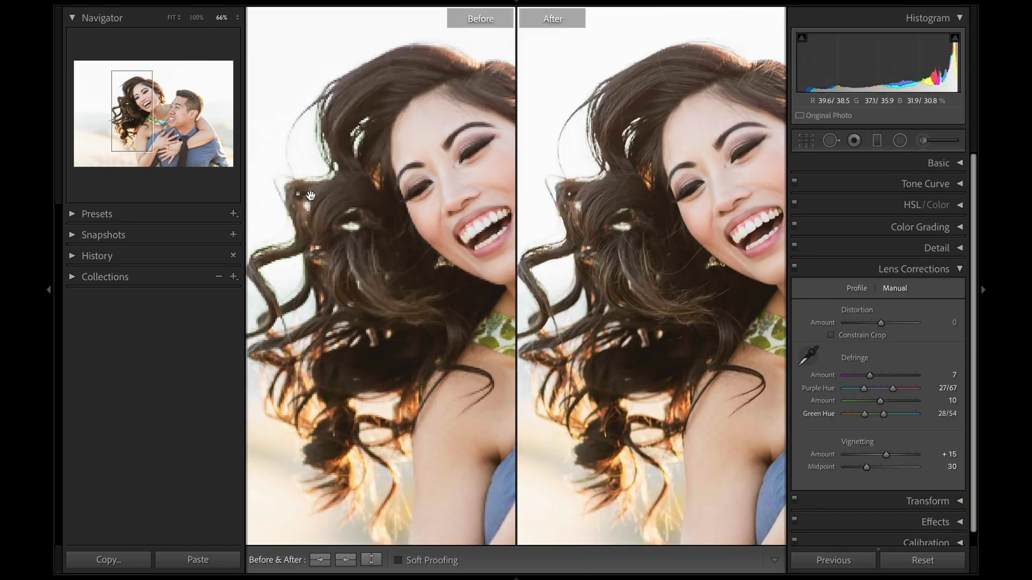